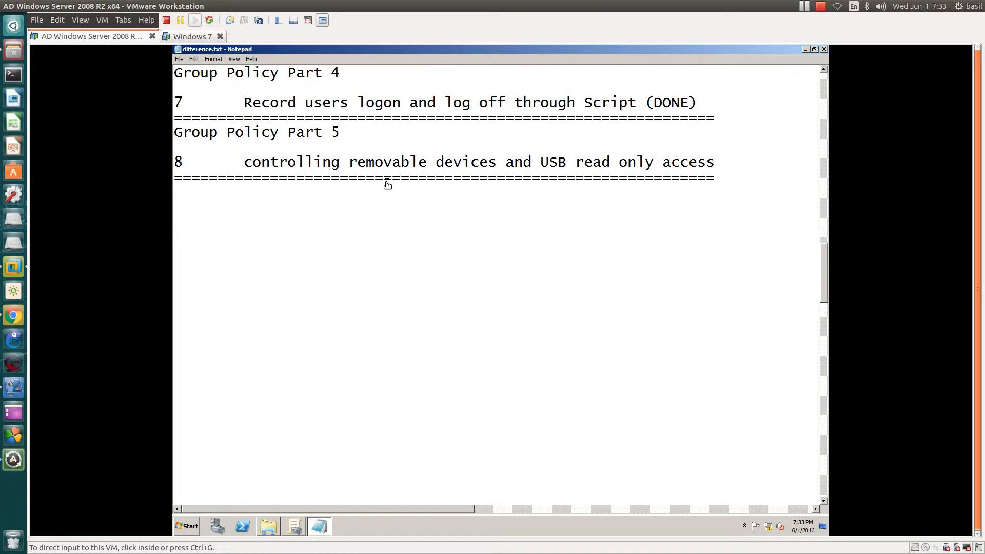
- Review the Group Policy Part 5 note about controlling removable devices and USB read-only access
{"action": "left_click", "coordinate": [387, 184]}
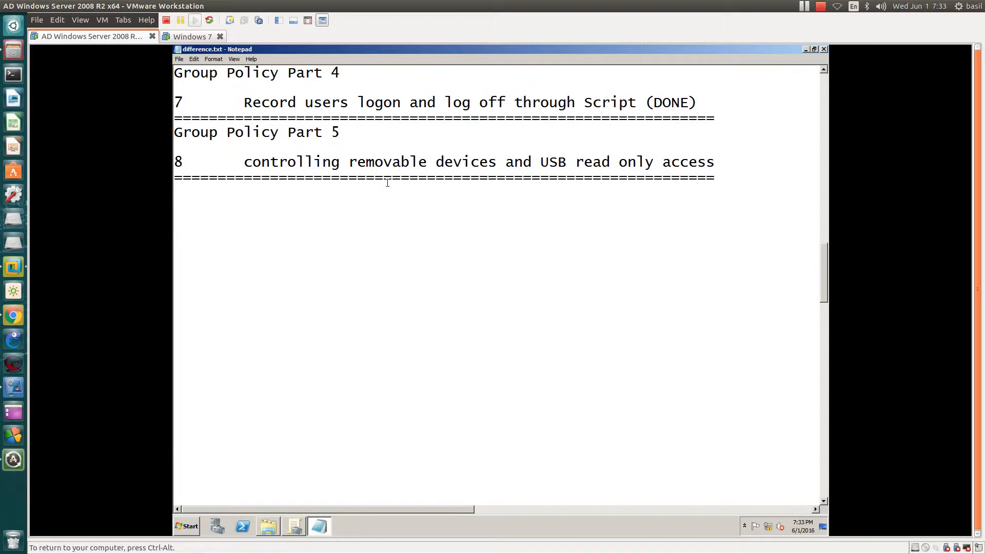
{"action": "scroll", "coordinate": [387, 183], "scroll_direction": "down", "scroll_amount": 1}
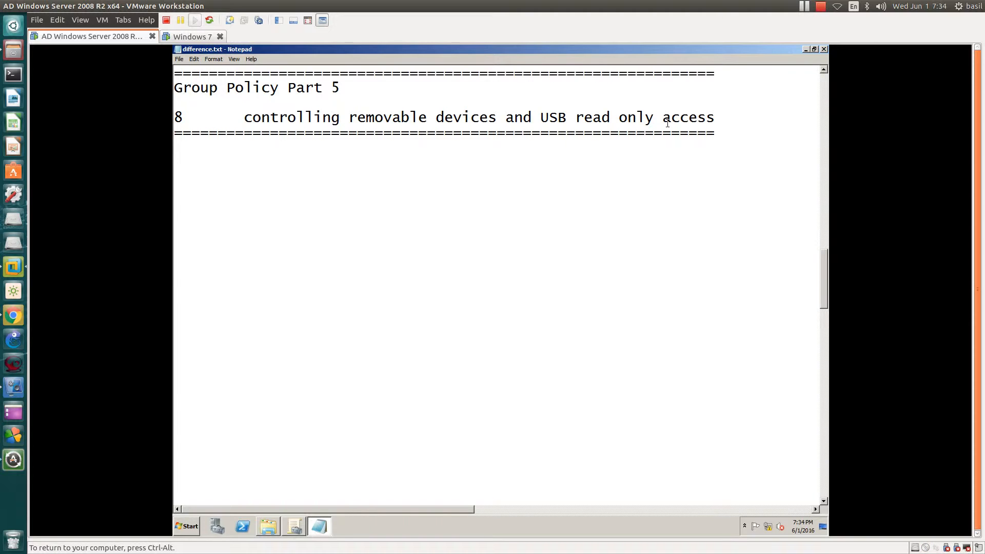
- Switch to the Windows 7 virtual machine and refresh its desktop
{"action": "left_click", "coordinate": [194, 37]}
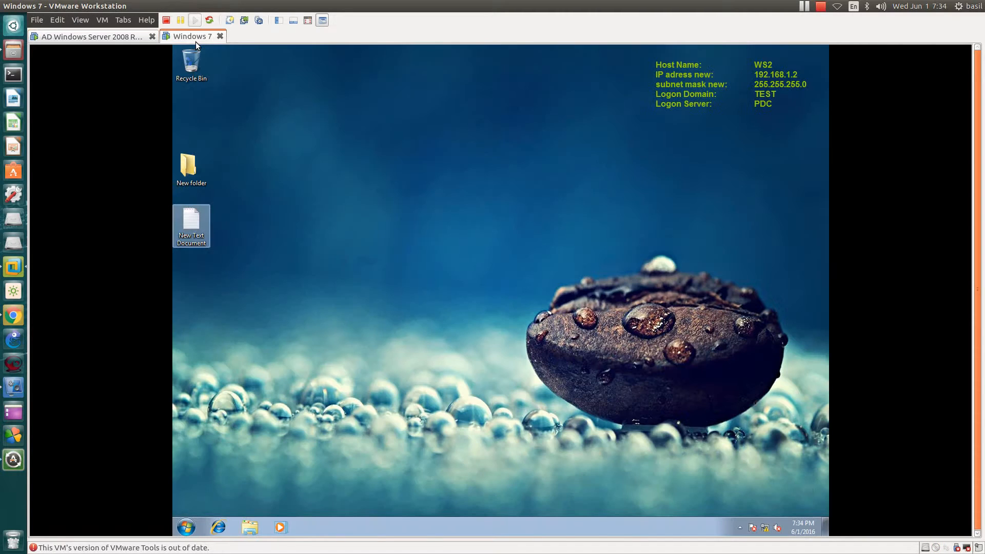
{"action": "right_click", "coordinate": [345, 207]}
{"action": "left_click", "coordinate": [379, 233]}
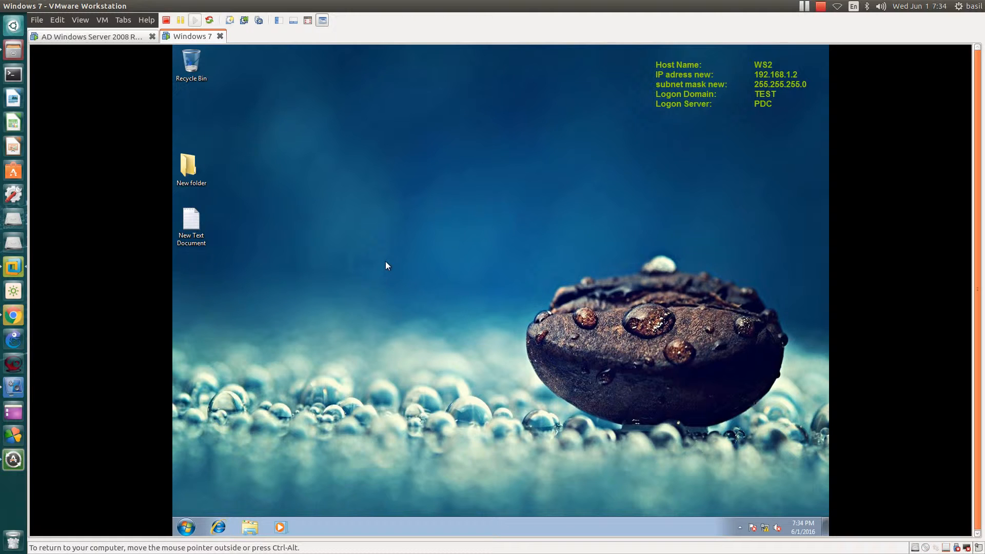
- Dismiss the scan prompt for the UUI (E:) drive by continuing without scanning
{"action": "left_click", "coordinate": [185, 527]}
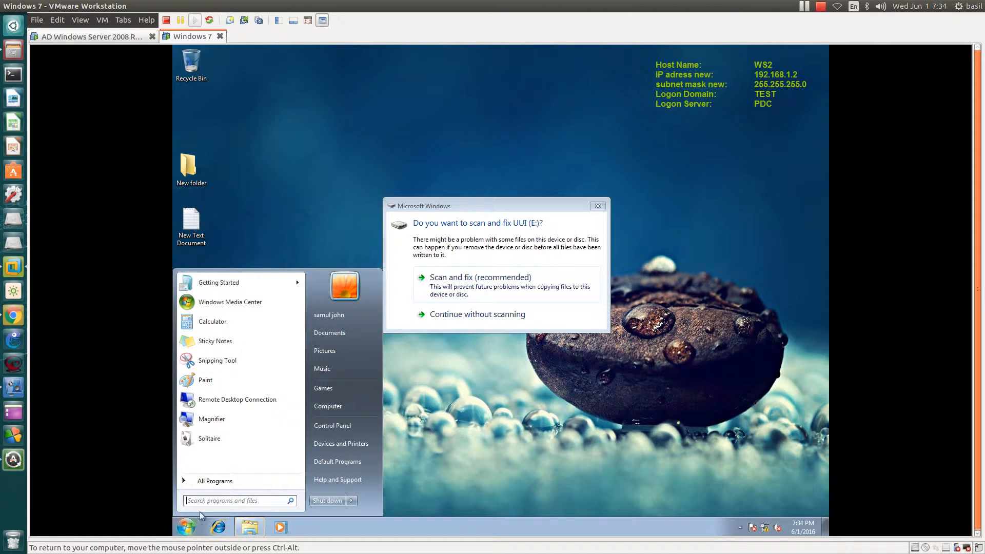
{"action": "left_click", "coordinate": [516, 315]}
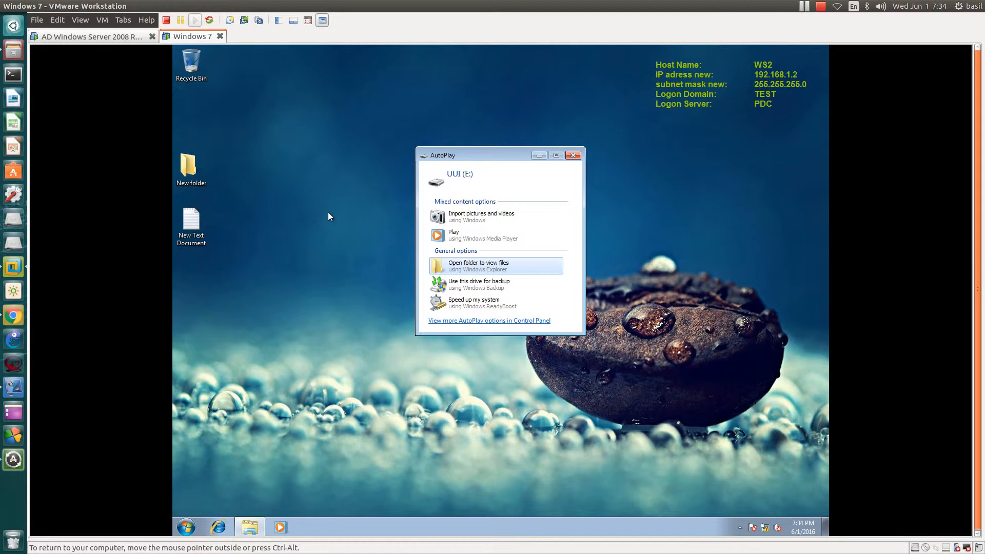
- Open the UUI (E:) USB drive in Windows Explorer to view its files
{"action": "left_click", "coordinate": [478, 266]}
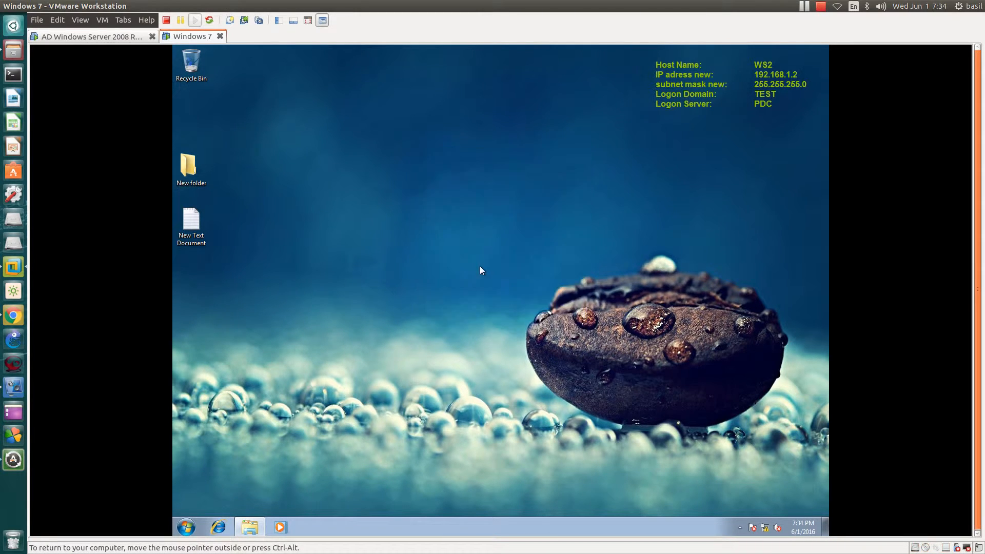
{"action": "left_click", "coordinate": [343, 310]}
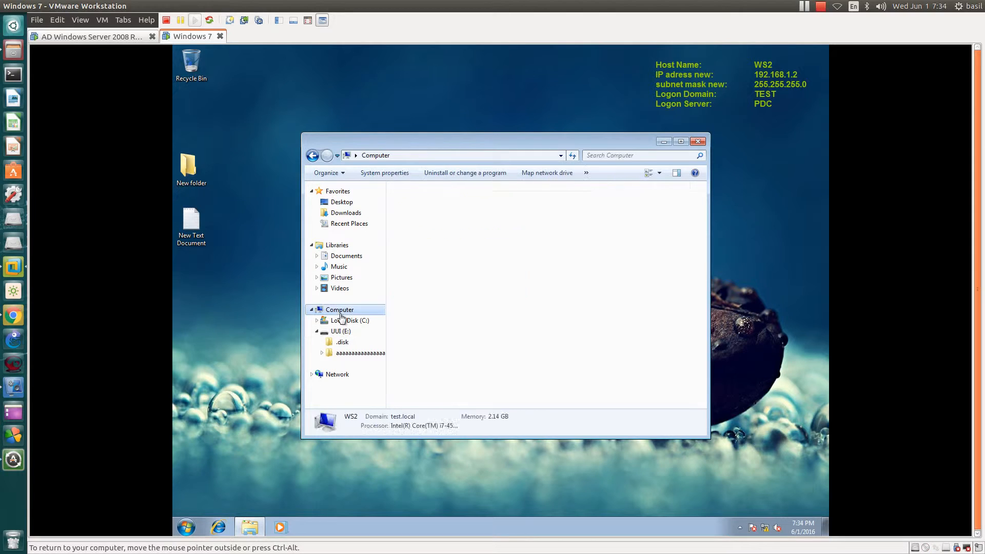
{"action": "double_click", "coordinate": [462, 272]}
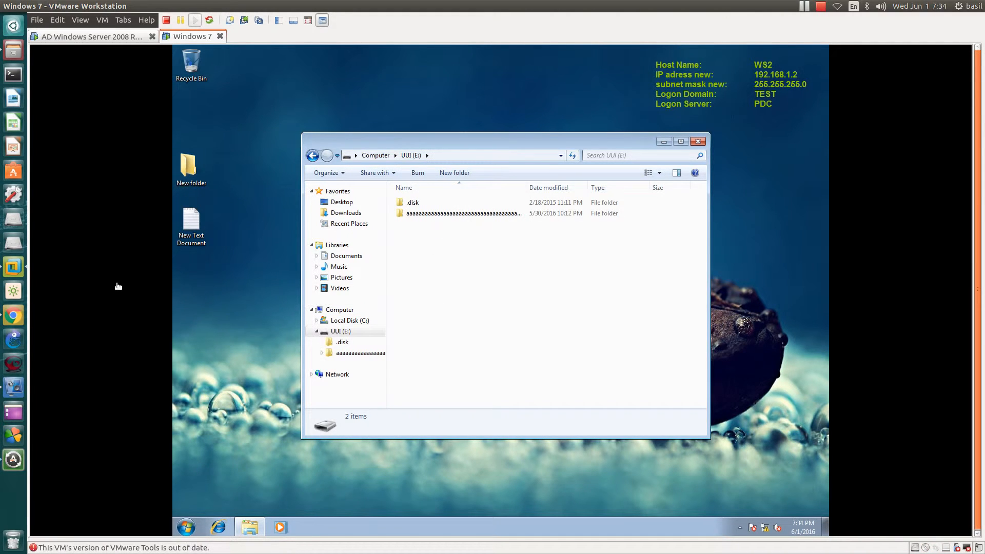
- Copy the desktop's New folder and New Text Document onto the USB drive and permanently delete them again
{"action": "left_click_drag", "start_coordinate": [201, 278], "coordinate": [489, 288]}
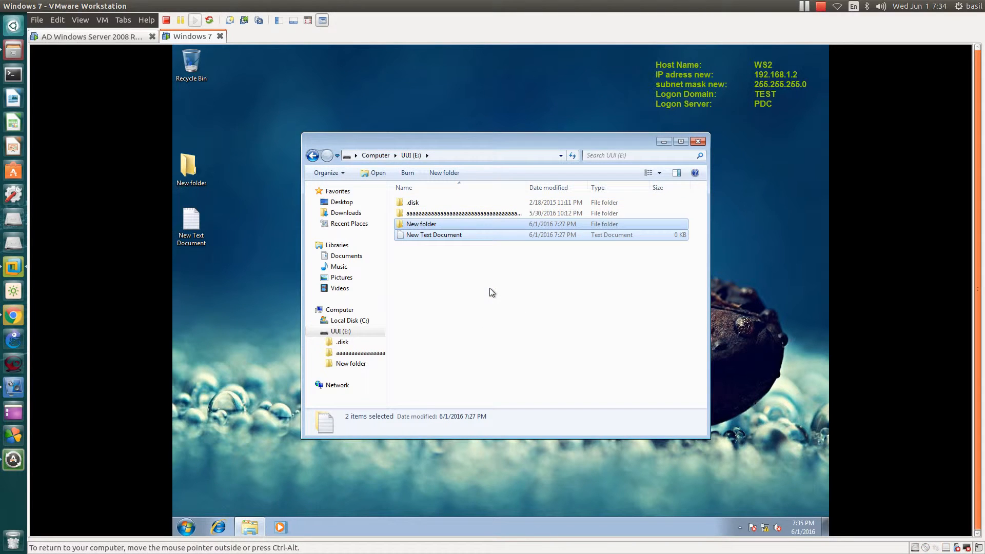
{"action": "key", "text": "Delete"}
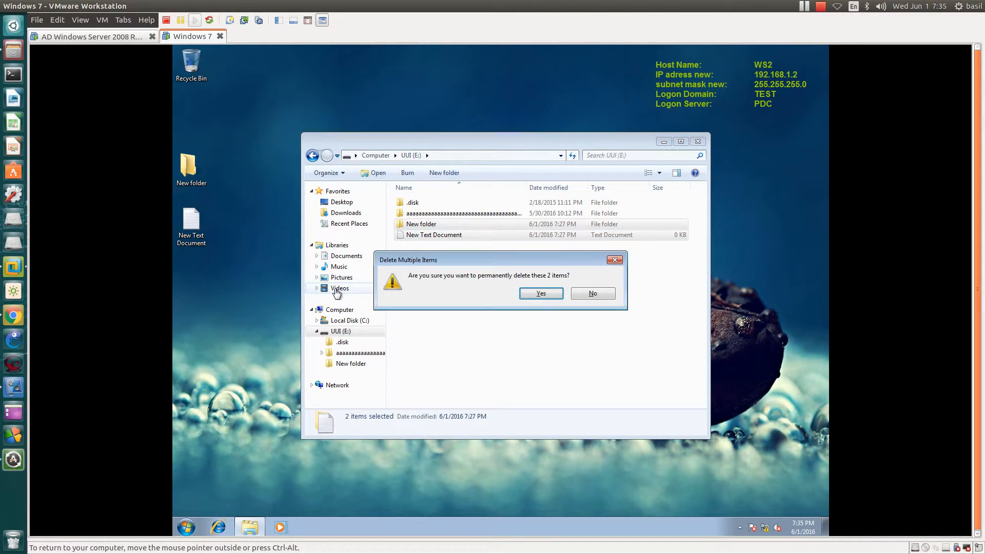
{"action": "key", "text": "Return"}
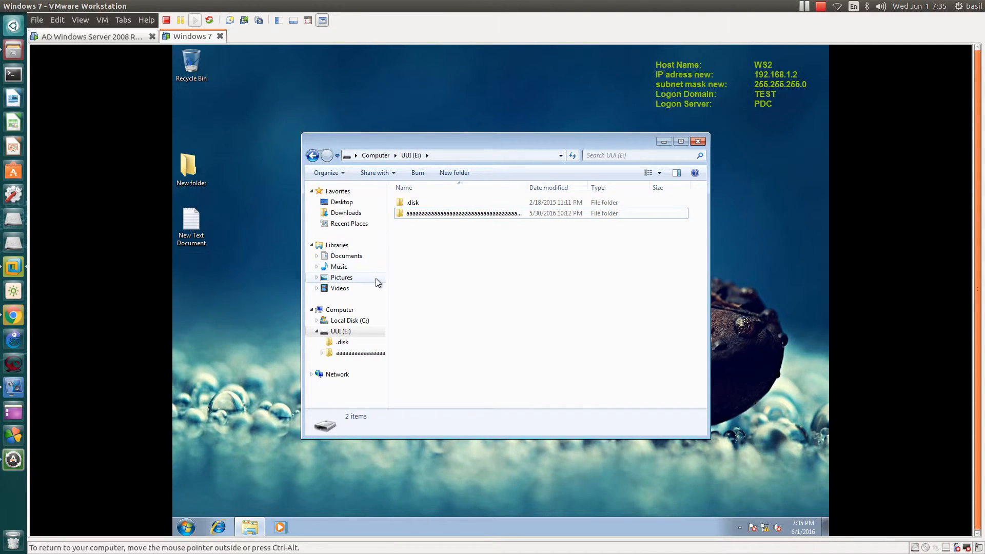
- Close Explorer and safely remove the USB Mass Storage Device
{"action": "left_click", "coordinate": [697, 141]}
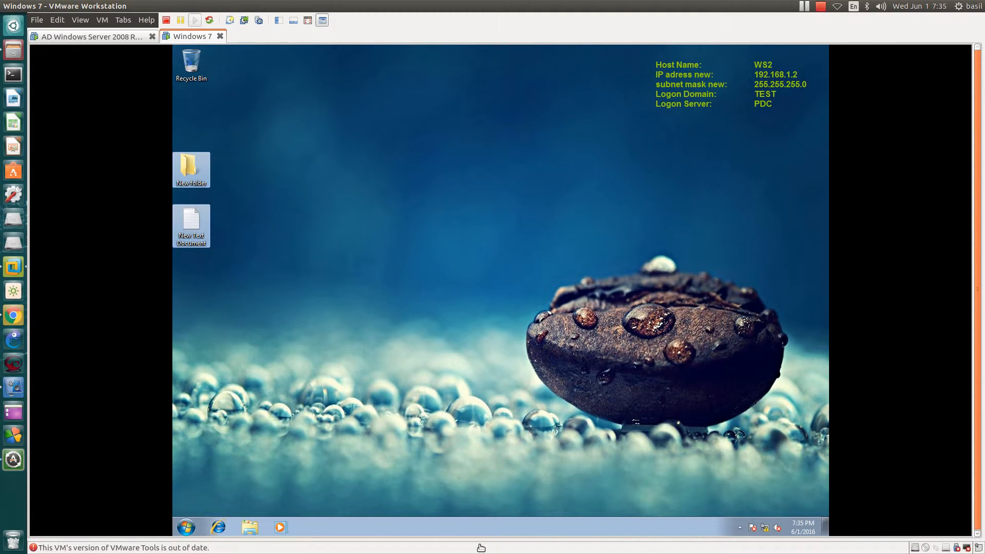
{"action": "left_click", "coordinate": [740, 527]}
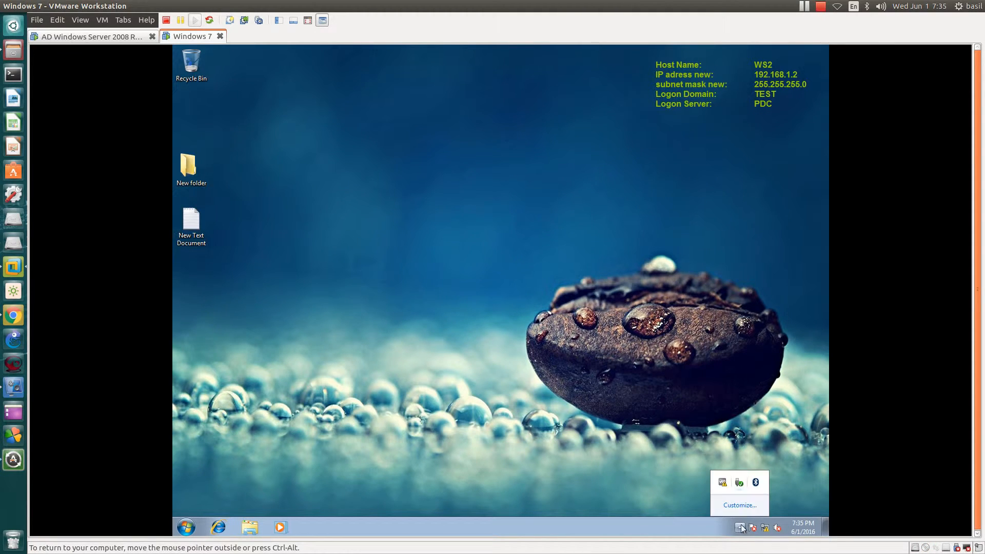
{"action": "left_click", "coordinate": [739, 483]}
{"action": "left_click", "coordinate": [688, 523]}
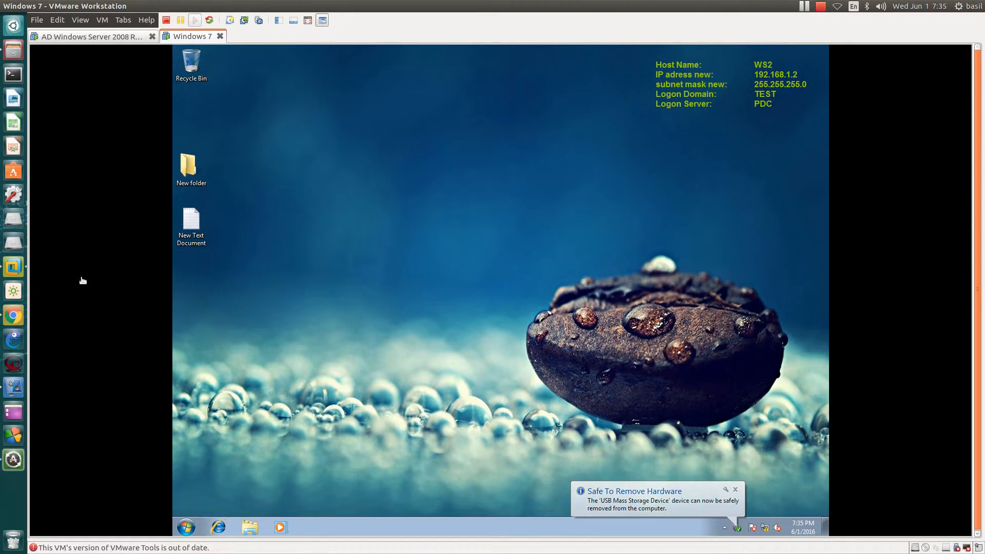
- Switch back to the Windows Server machine and bring up Group Policy Management
{"action": "left_click", "coordinate": [120, 36]}
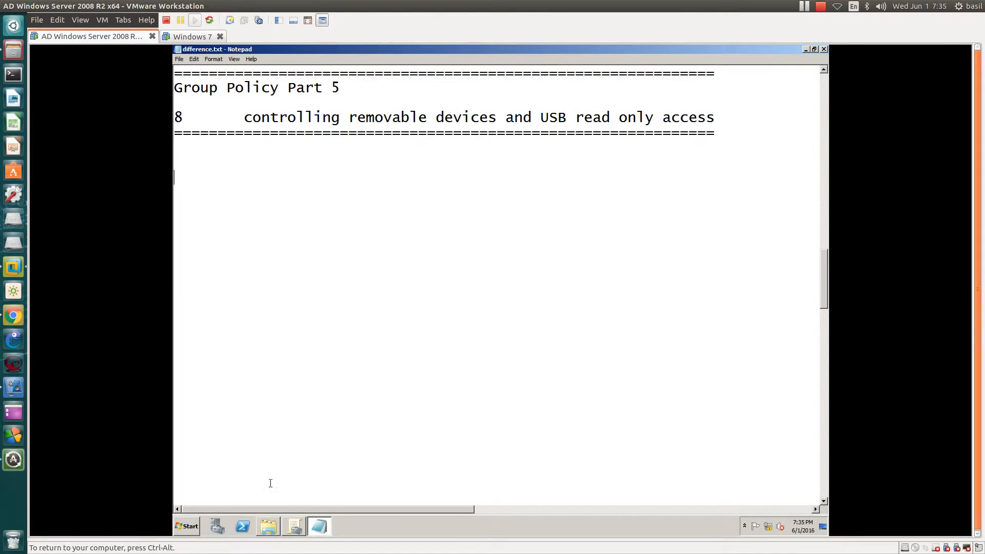
{"action": "mouse_move", "coordinate": [298, 525]}
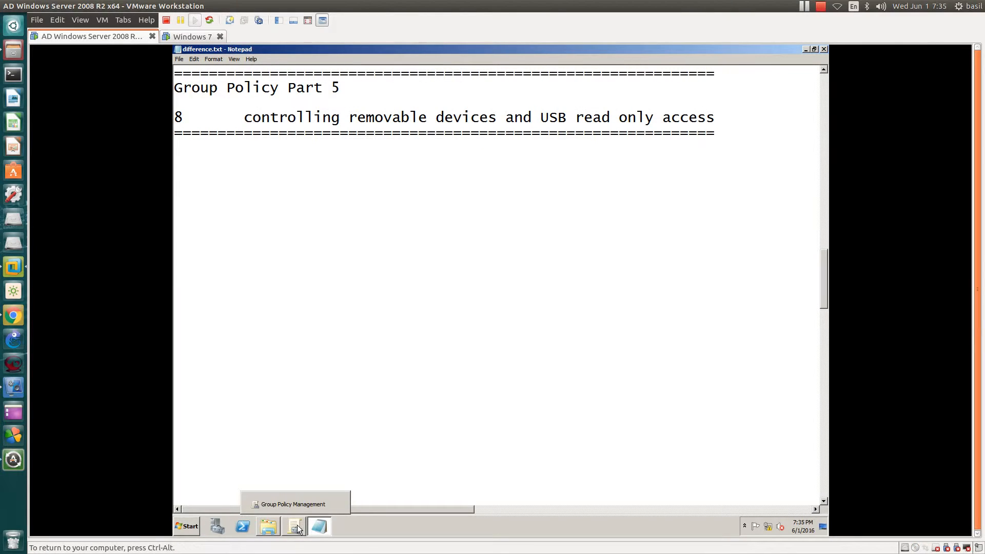
{"action": "left_click", "coordinate": [297, 524]}
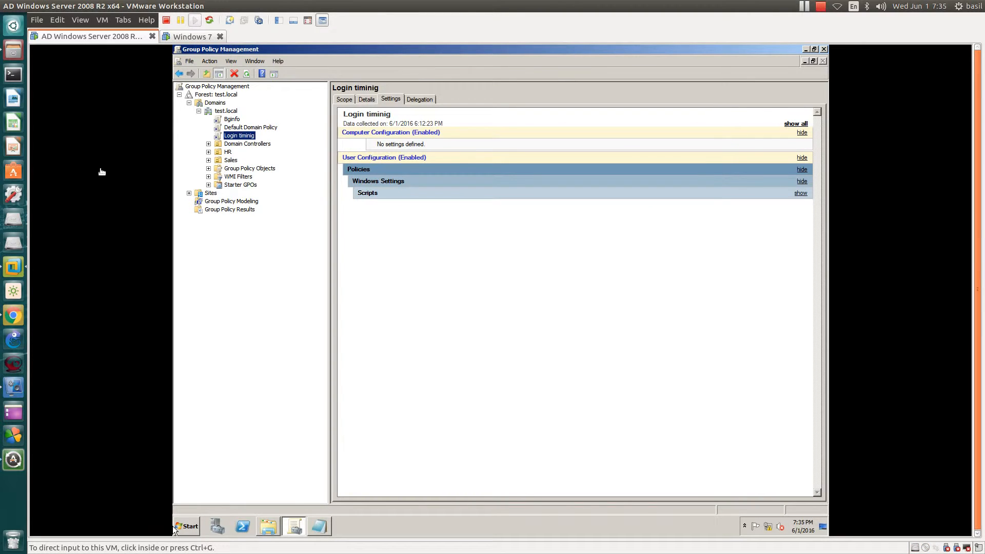
- Create a new GPO named Control USB storage under Group Policy Objects
{"action": "left_click", "coordinate": [228, 168]}
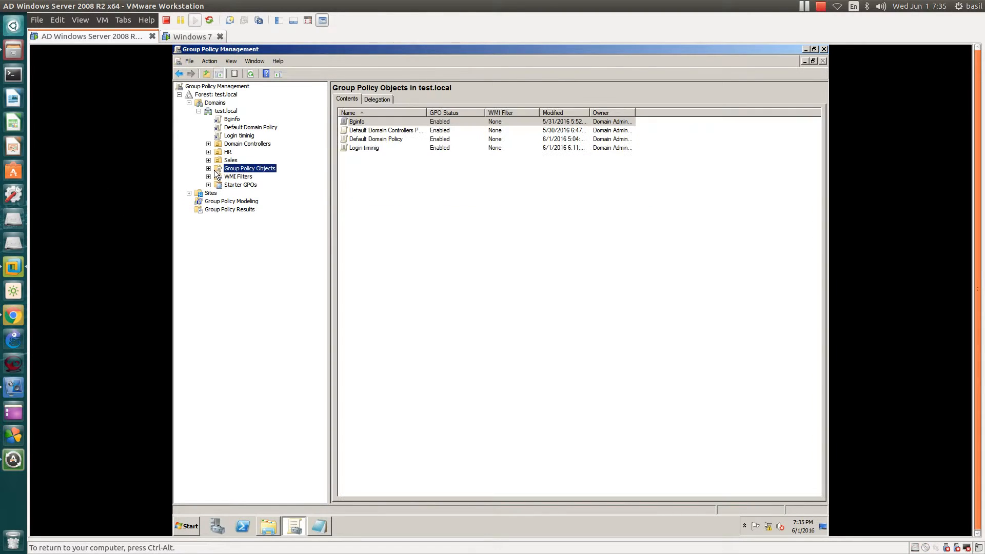
{"action": "left_click", "coordinate": [209, 169]}
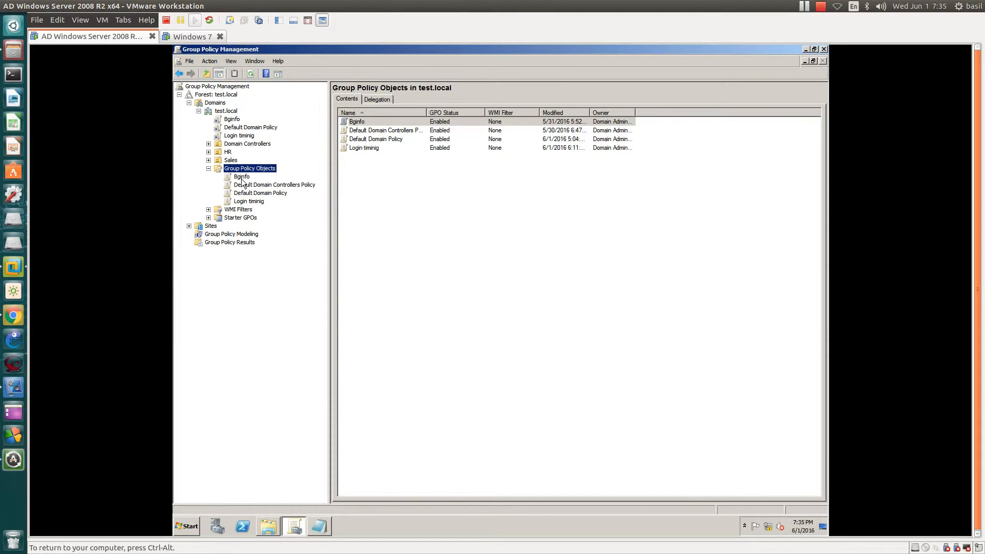
{"action": "left_click", "coordinate": [242, 177]}
{"action": "left_click", "coordinate": [239, 201]}
{"action": "right_click", "coordinate": [240, 171]}
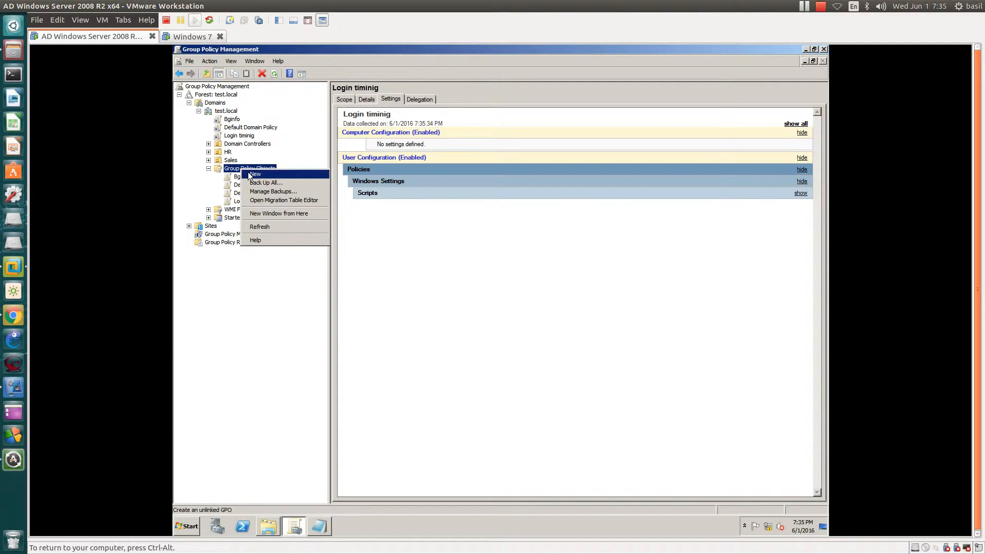
{"action": "left_click", "coordinate": [247, 176]}
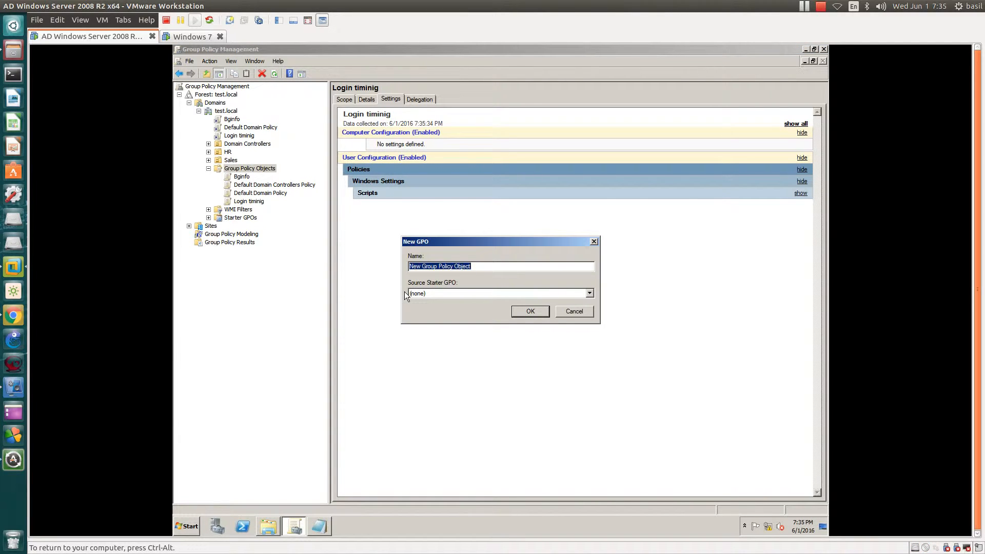
{"action": "type", "text": "COntrol"}
{"action": "left_click_drag", "start_coordinate": [440, 268], "coordinate": [312, 267]}
{"action": "type", "text": "Co"}
{"action": "type", "text": "rage"}
{"action": "left_click", "coordinate": [534, 310]}
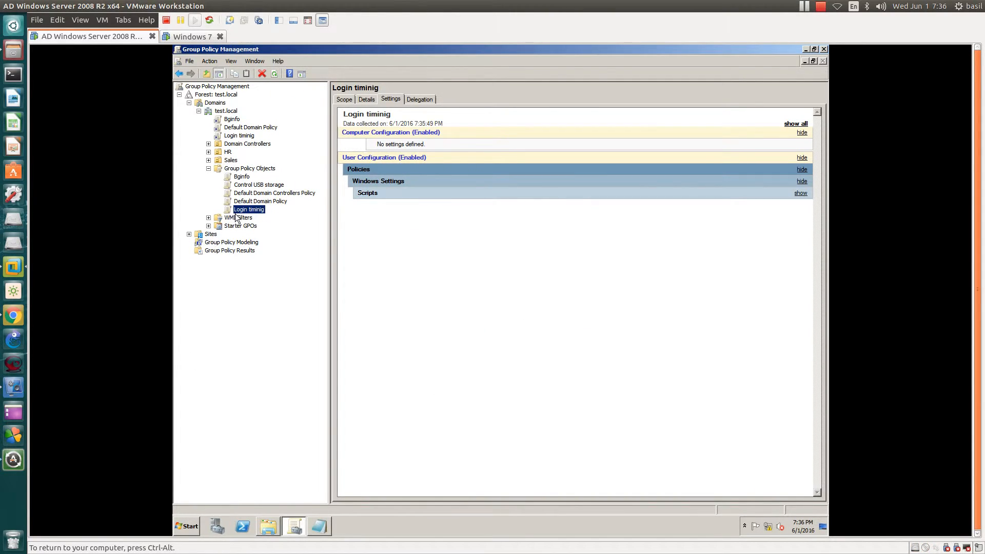
- Inspect the settings report of the Control USB storage GPO
{"action": "left_click", "coordinate": [258, 186]}
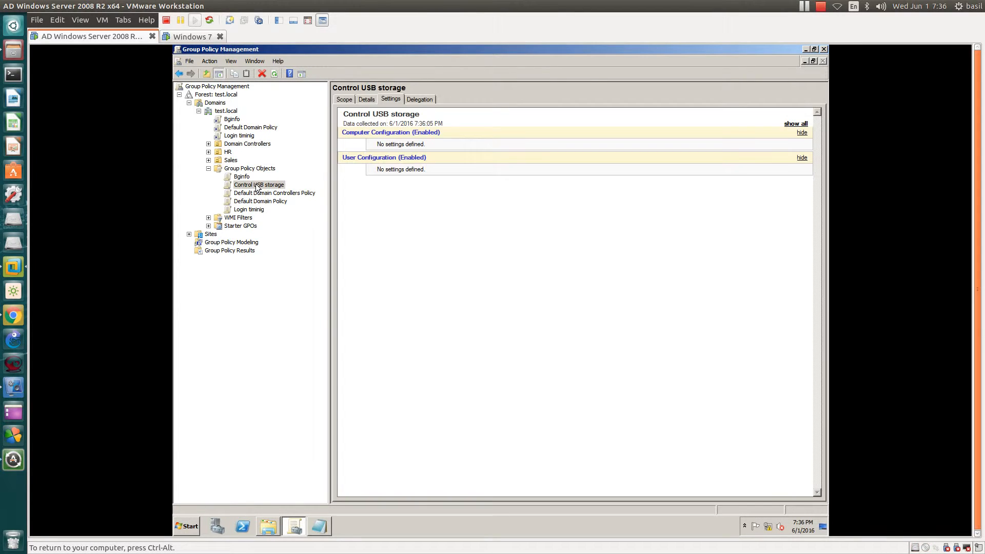
{"action": "right_click", "coordinate": [258, 186]}
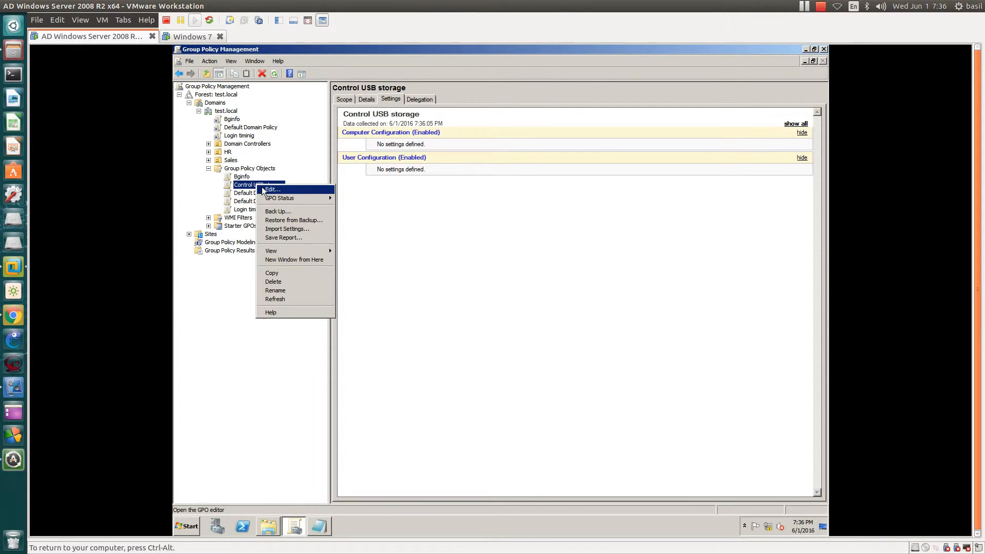
{"action": "left_click", "coordinate": [231, 188]}
{"action": "left_click_drag", "start_coordinate": [379, 142], "coordinate": [457, 165]}
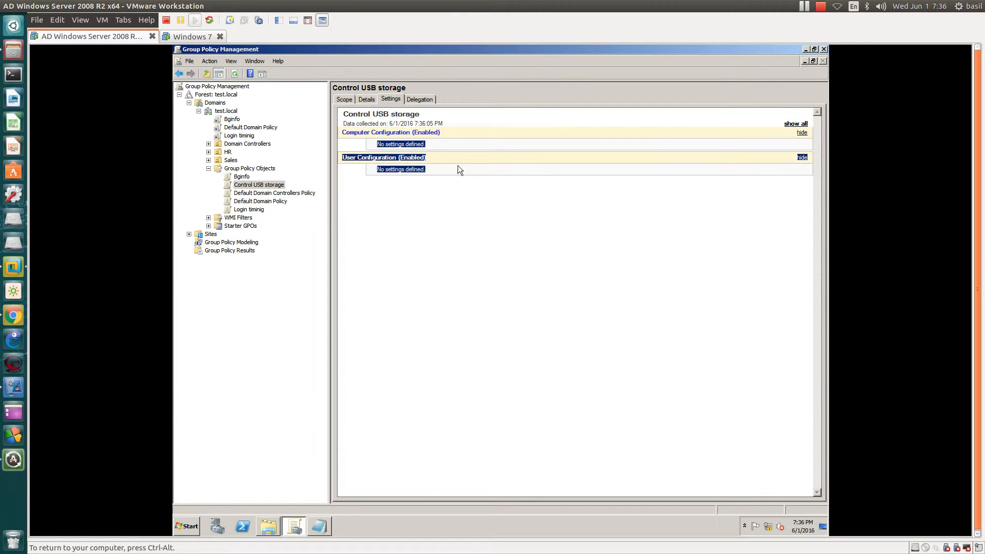
{"action": "left_click", "coordinate": [440, 189]}
- Open the Control USB storage GPO for editing and expand the User Configuration policies in a maximized editor
{"action": "right_click", "coordinate": [255, 188]}
{"action": "left_click", "coordinate": [263, 191]}
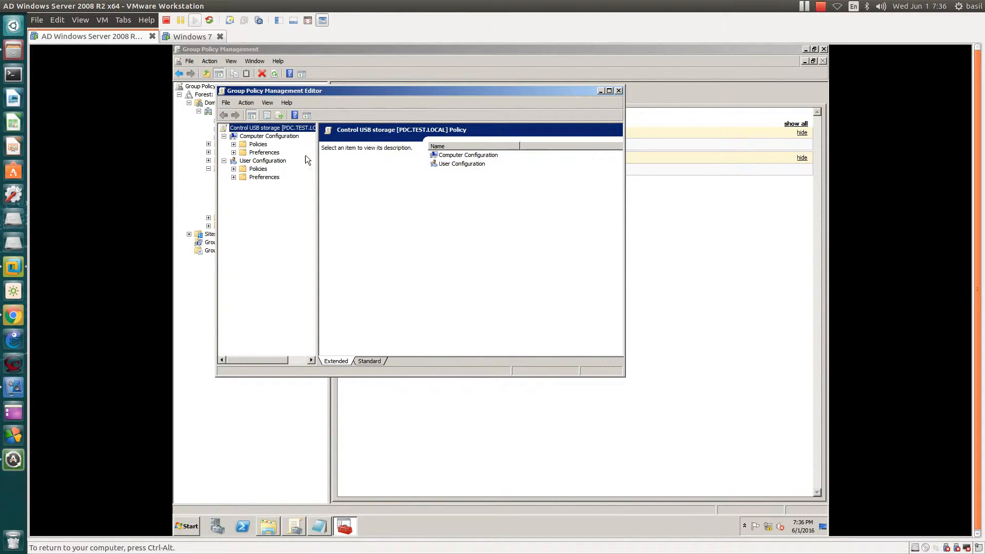
{"action": "left_click", "coordinate": [285, 137]}
{"action": "left_click", "coordinate": [262, 162]}
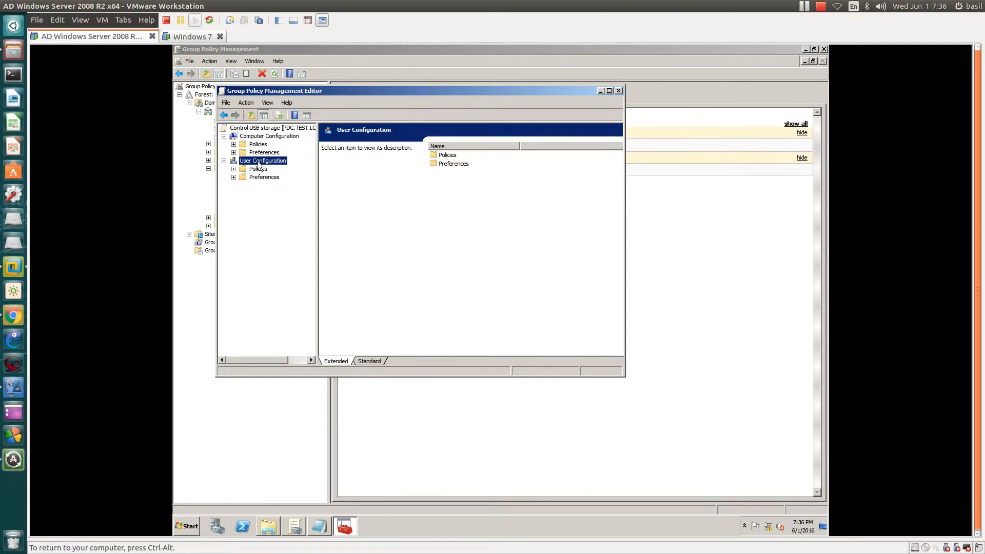
{"action": "left_click", "coordinate": [233, 169]}
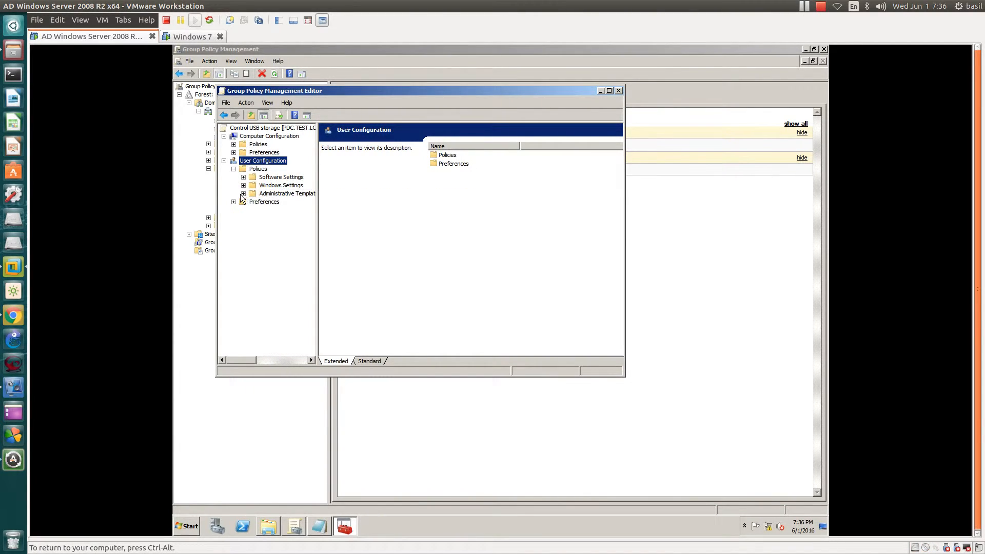
{"action": "left_click_drag", "start_coordinate": [318, 222], "coordinate": [393, 223]}
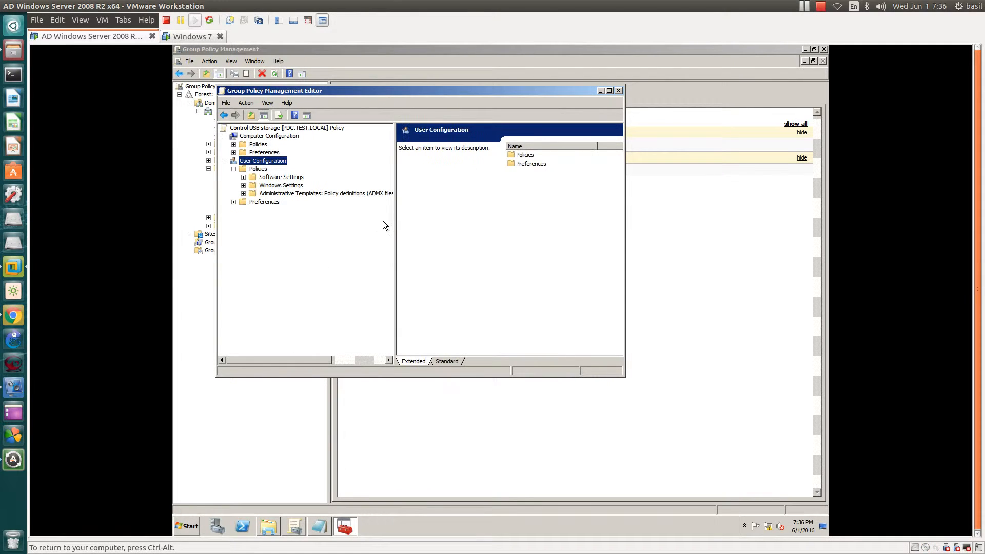
{"action": "double_click", "coordinate": [488, 89]}
- Browse Administrative Templates > System > Removable Storage Access and select the All Removable Storage classes: Deny all access policy
{"action": "left_click", "coordinate": [199, 152]}
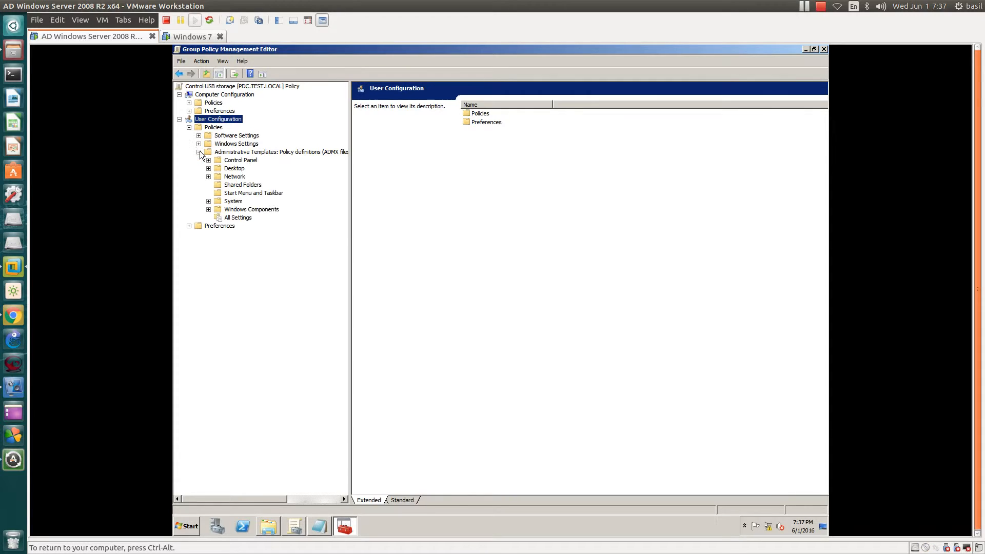
{"action": "left_click", "coordinate": [235, 203]}
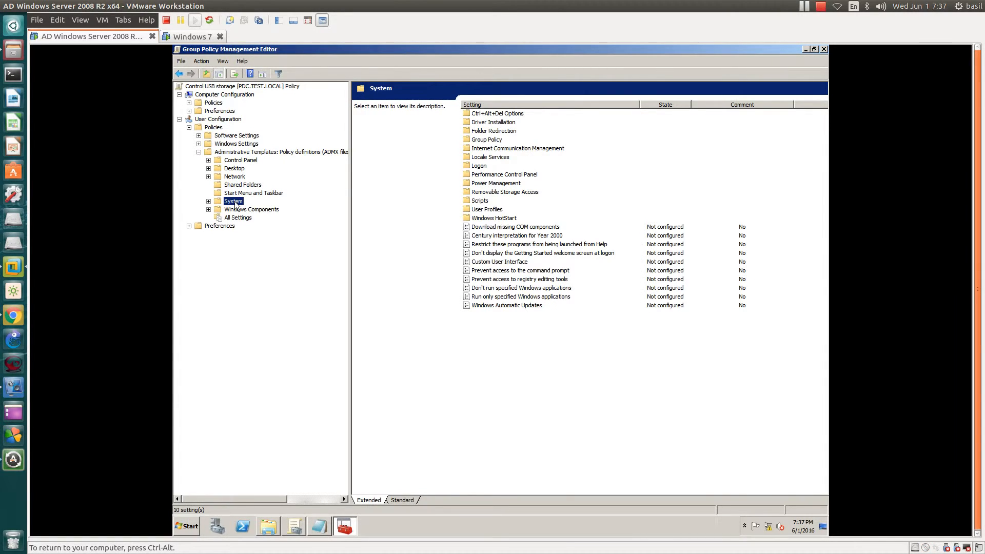
{"action": "double_click", "coordinate": [529, 193]}
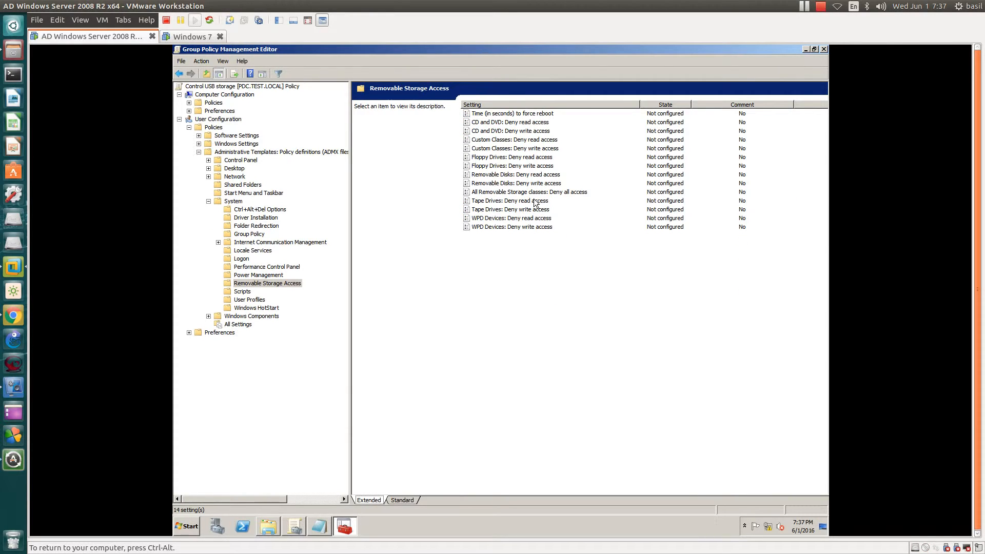
{"action": "left_click", "coordinate": [487, 193]}
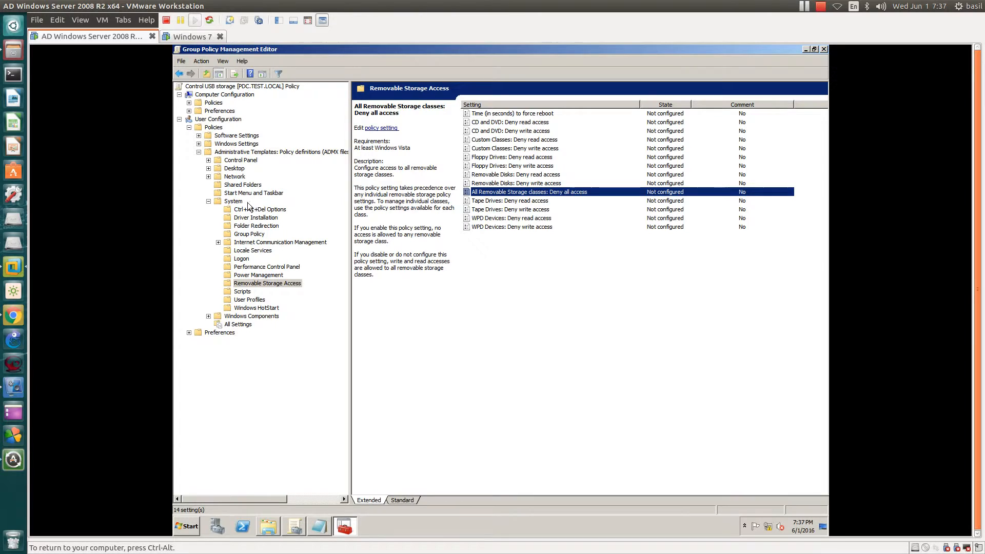
{"action": "left_click", "coordinate": [267, 286]}
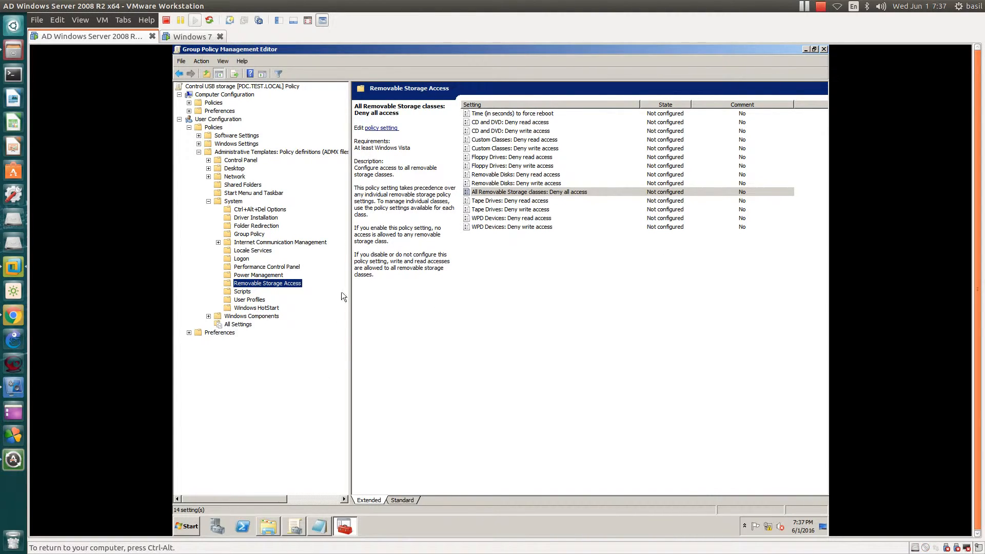
- Filter the User Configuration All Settings list by the keywords all removable
{"action": "left_click", "coordinate": [502, 195]}
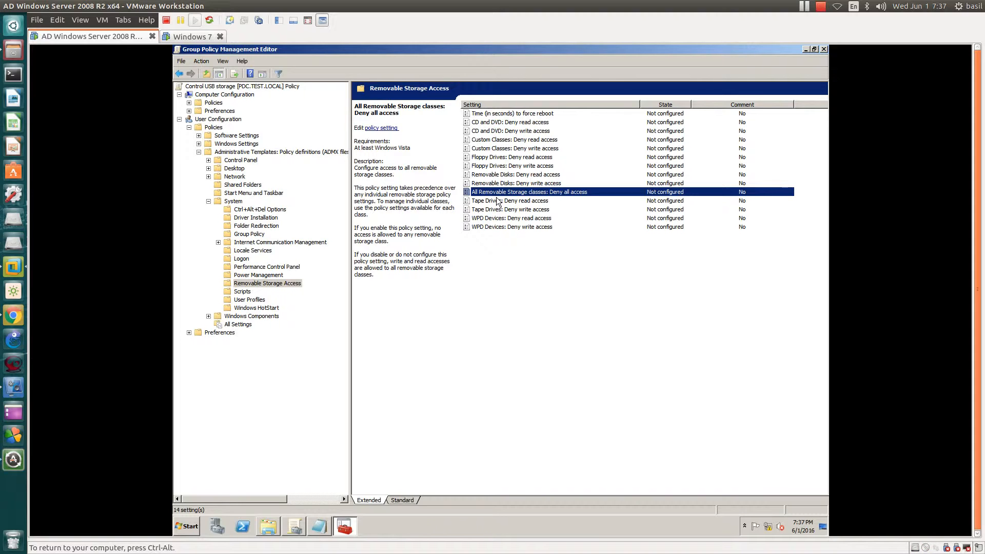
{"action": "left_click", "coordinate": [238, 325]}
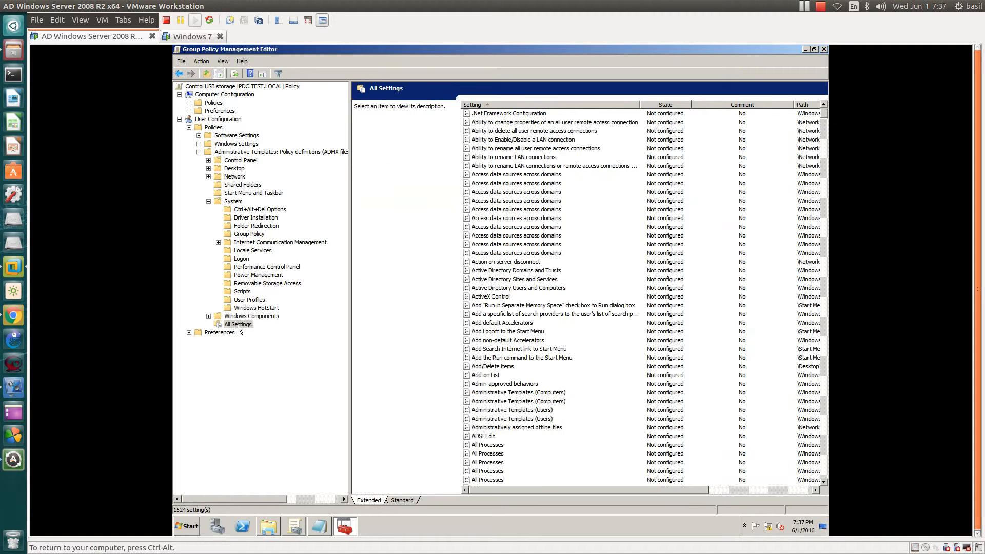
{"action": "right_click", "coordinate": [239, 325]}
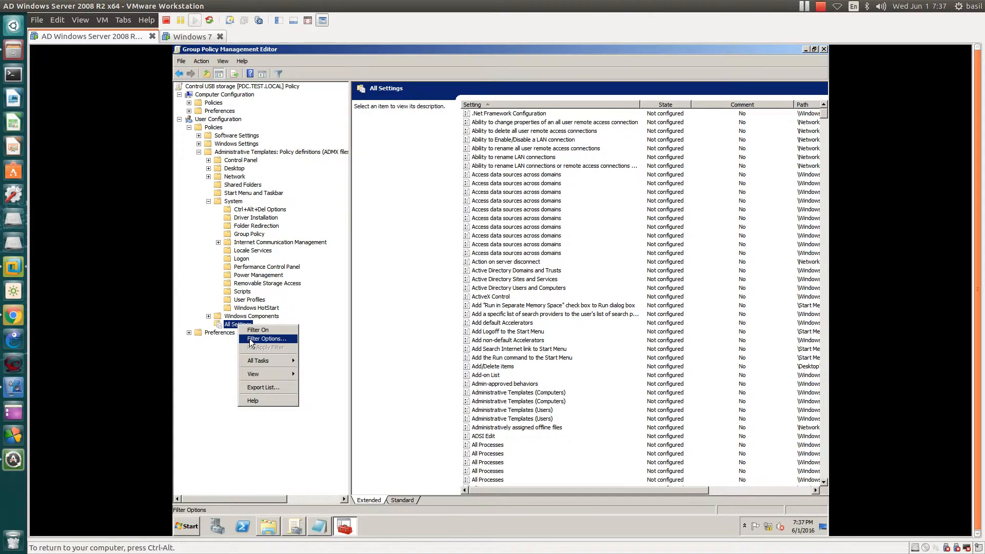
{"action": "left_click", "coordinate": [250, 340]}
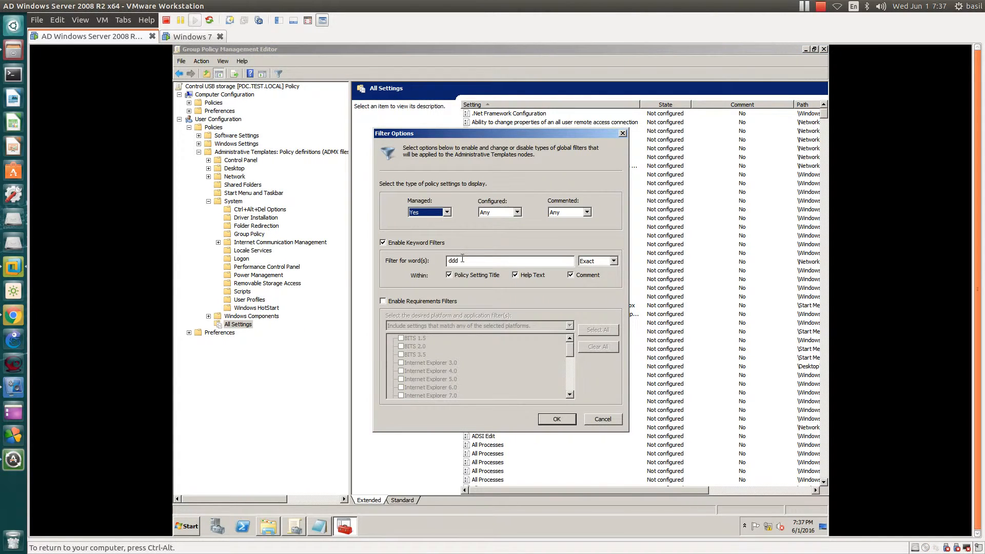
{"action": "left_click_drag", "start_coordinate": [462, 260], "coordinate": [389, 250]}
{"action": "type", "text": "all removan"}
{"action": "key", "text": "BackSpace"}
{"action": "type", "text": "lle"}
{"action": "key", "text": "Return"}
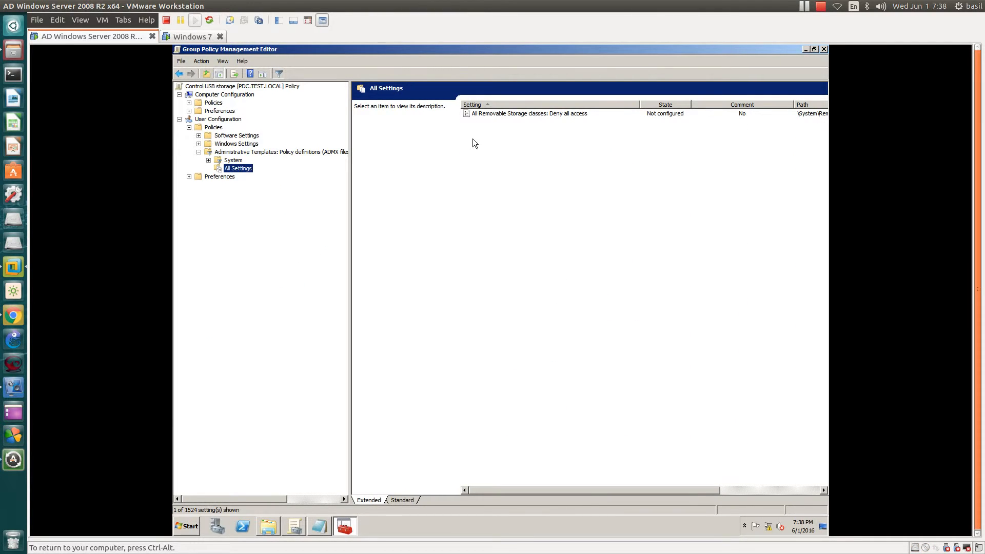
- Check the filtered policy's path, then turn the All Settings filter off
{"action": "left_click", "coordinate": [493, 118]}
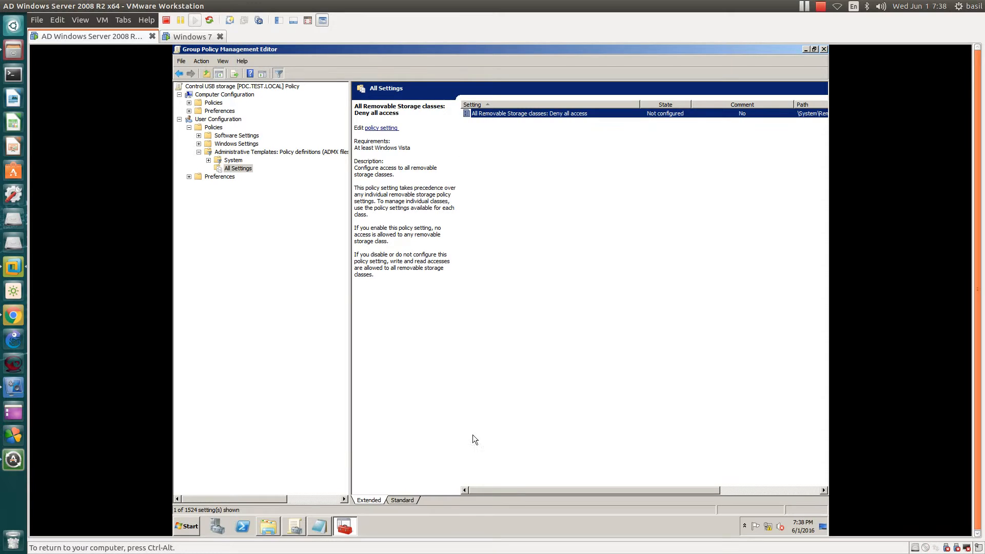
{"action": "mouse_move", "coordinate": [515, 488]}
{"action": "left_mouse_down"}
{"action": "mouse_move", "coordinate": [574, 488]}
{"action": "mouse_move", "coordinate": [501, 491]}
{"action": "left_mouse_up"}
{"action": "left_click_drag", "start_coordinate": [566, 494], "coordinate": [657, 484]}
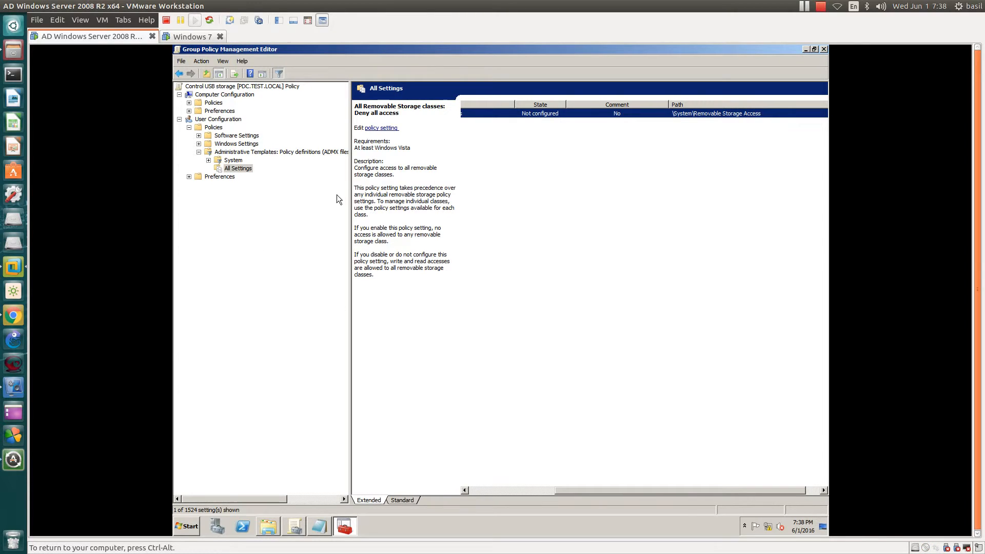
{"action": "left_click", "coordinate": [199, 144]}
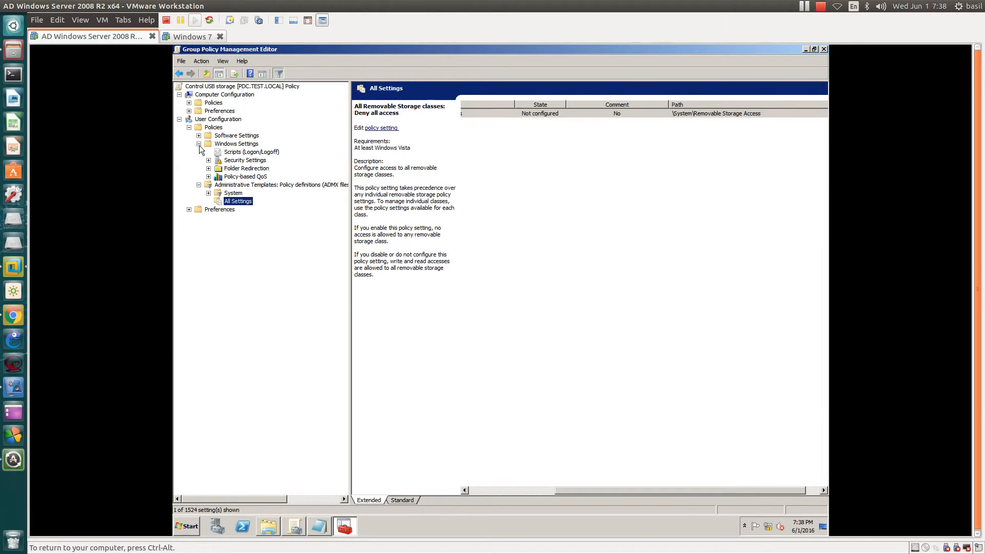
{"action": "left_click", "coordinate": [199, 144]}
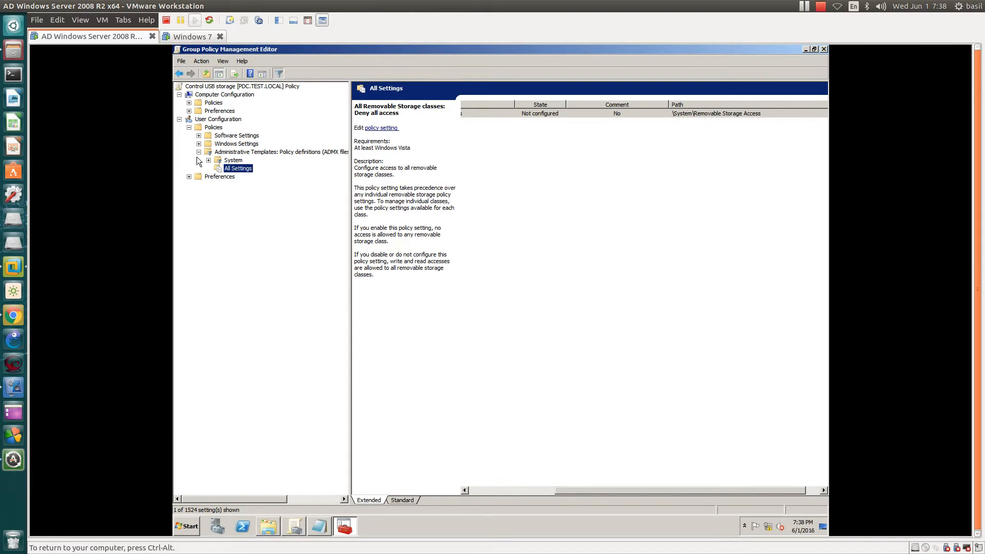
{"action": "left_click", "coordinate": [237, 161]}
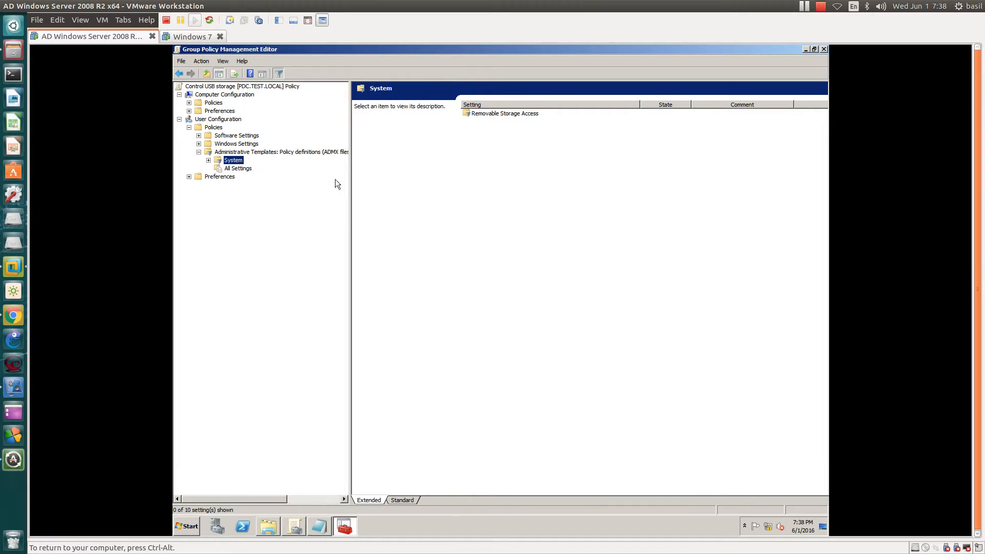
{"action": "left_click", "coordinate": [239, 170]}
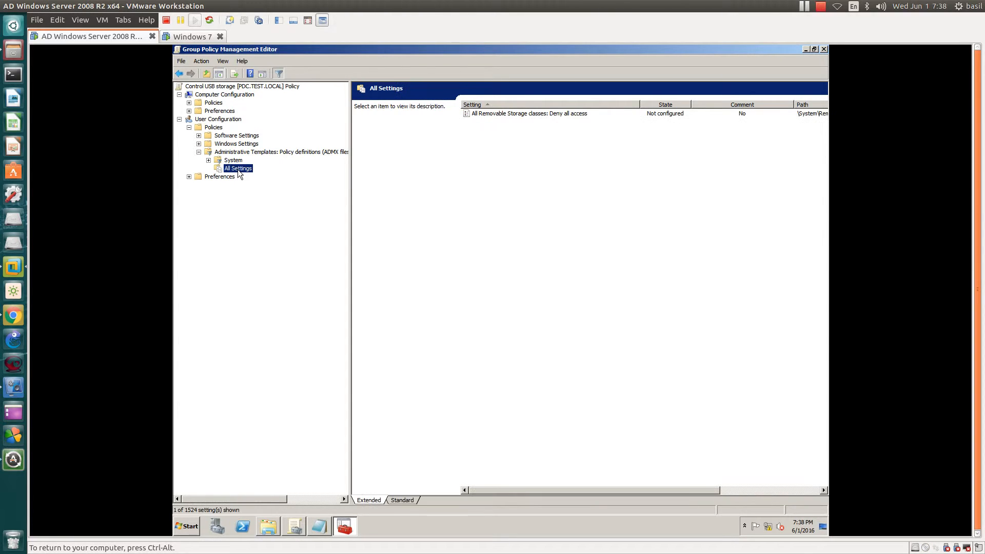
{"action": "right_click", "coordinate": [238, 169]}
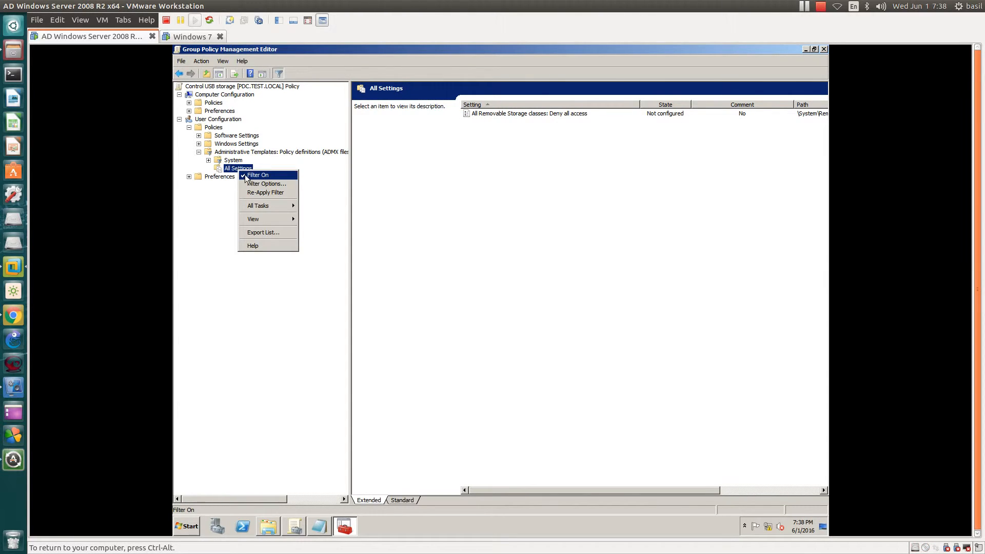
{"action": "left_click", "coordinate": [245, 175]}
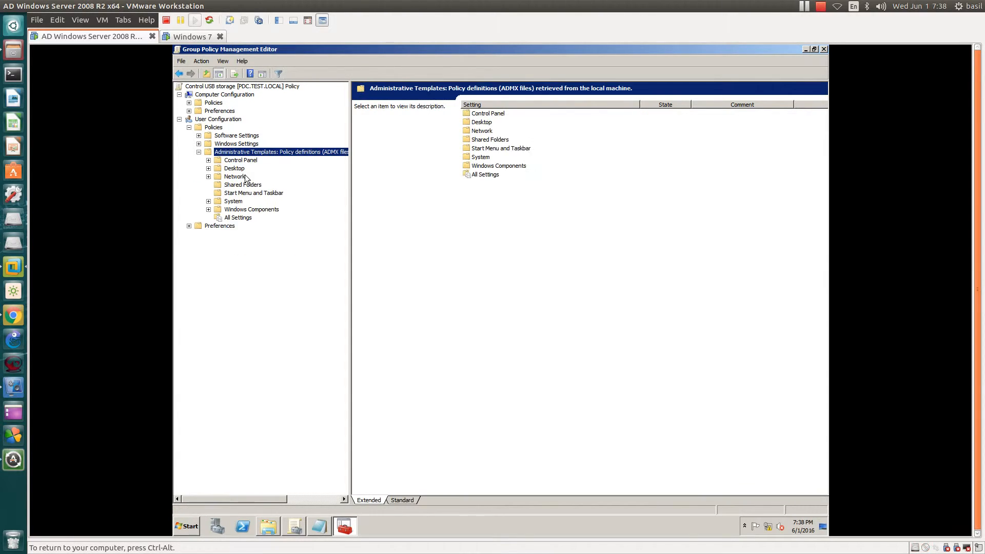
- Review the Removable Storage Access policy descriptions, including All Removable Storage classes: Deny all access, without changing them
{"action": "left_click", "coordinate": [230, 202]}
{"action": "double_click", "coordinate": [215, 202]}
{"action": "double_click", "coordinate": [533, 193]}
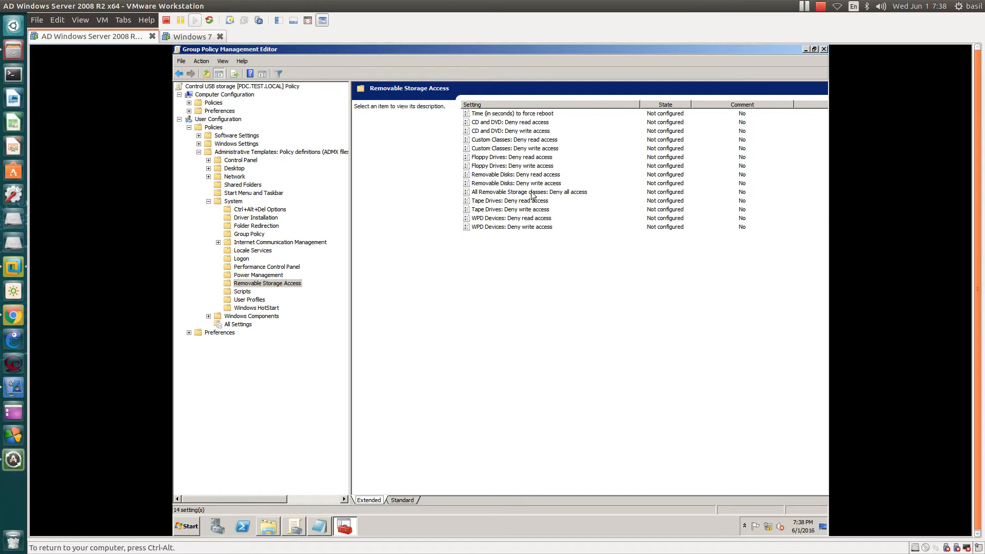
{"action": "left_click", "coordinate": [504, 193]}
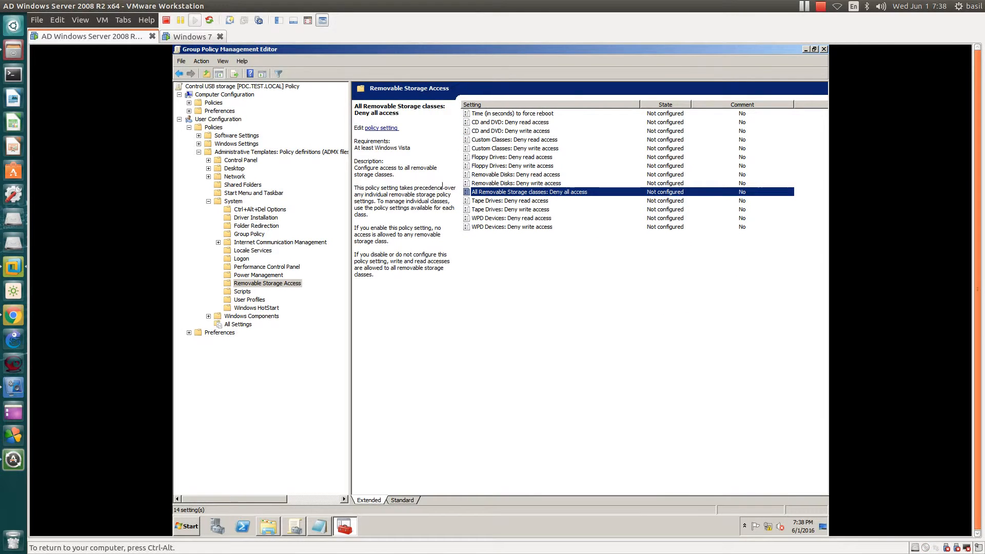
{"action": "left_click", "coordinate": [505, 124]}
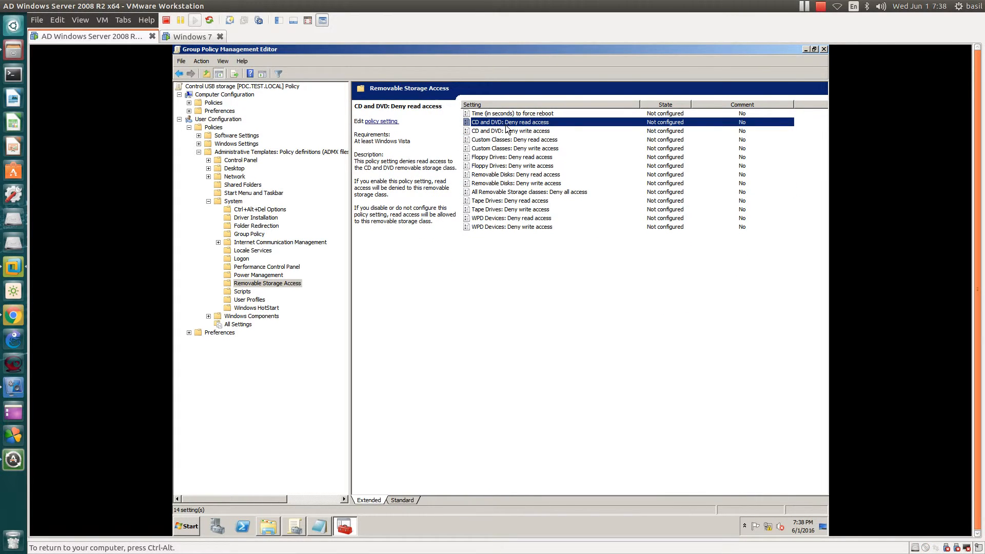
{"action": "left_click", "coordinate": [515, 184]}
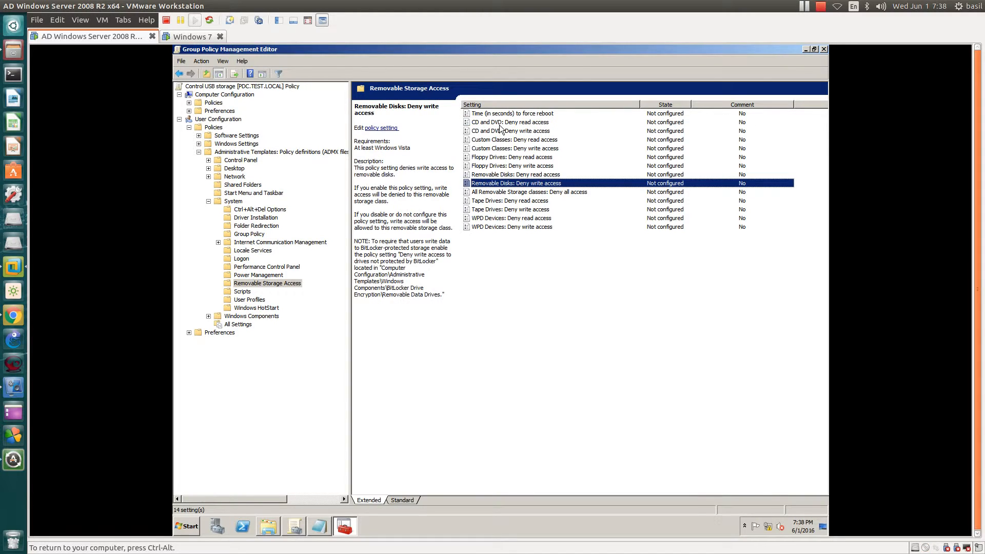
{"action": "left_click", "coordinate": [500, 125]}
{"action": "left_click", "coordinate": [502, 132]}
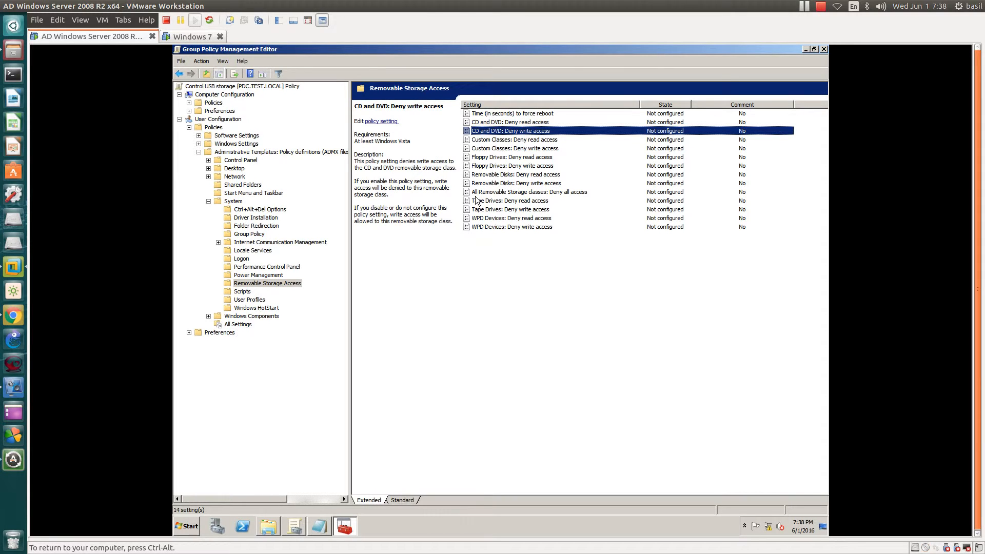
{"action": "double_click", "coordinate": [499, 192]}
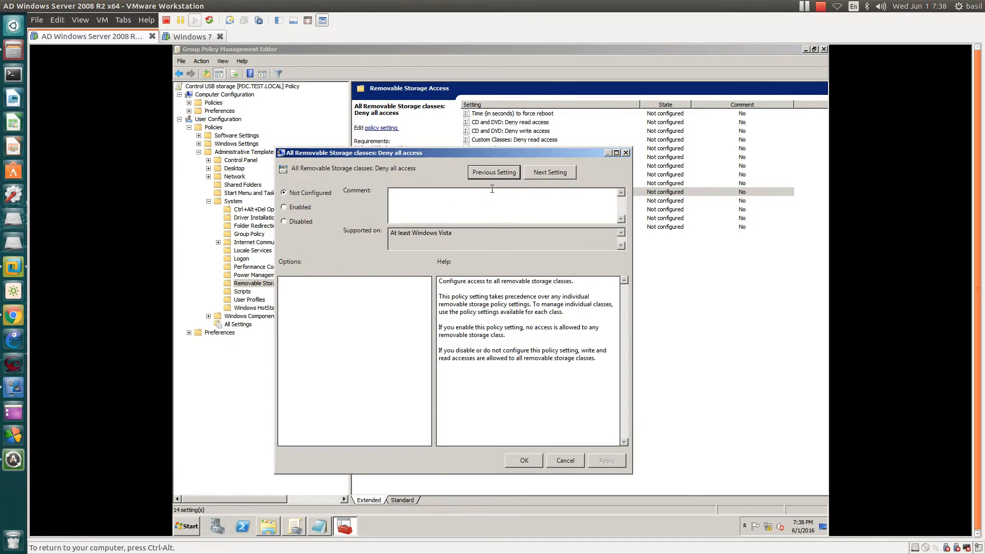
{"action": "key", "text": "Escape"}
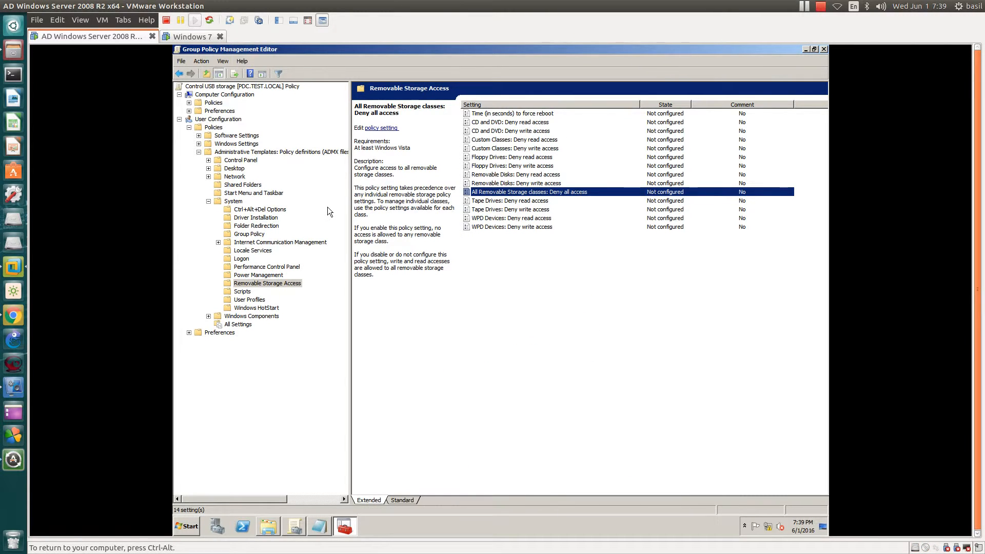
- Enable the Removable Disks: Deny write access policy, apply it, and close the policy editor
{"action": "left_click", "coordinate": [518, 185]}
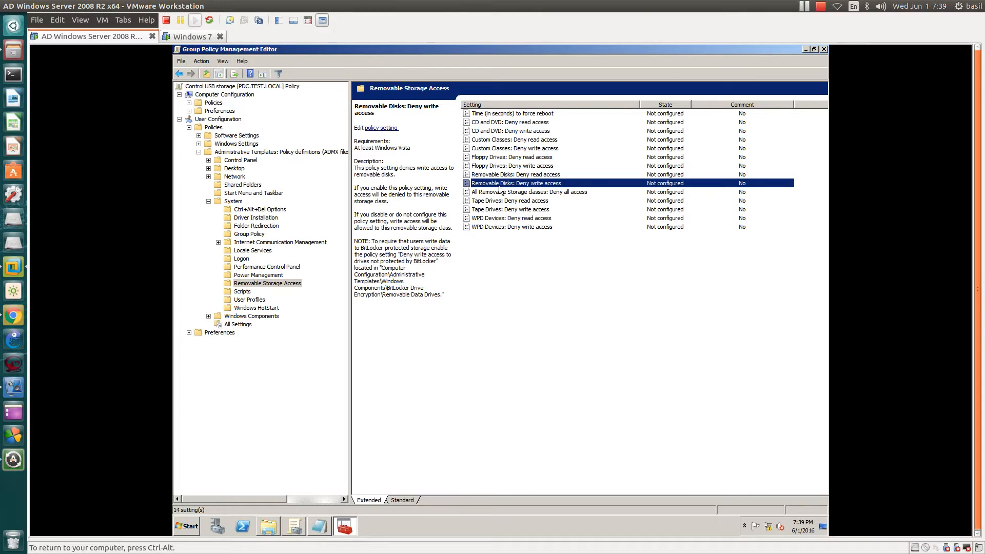
{"action": "double_click", "coordinate": [556, 184]}
{"action": "left_click", "coordinate": [311, 219]}
{"action": "left_click", "coordinate": [618, 472]}
{"action": "left_click", "coordinate": [535, 472]}
{"action": "left_click", "coordinate": [824, 48]}
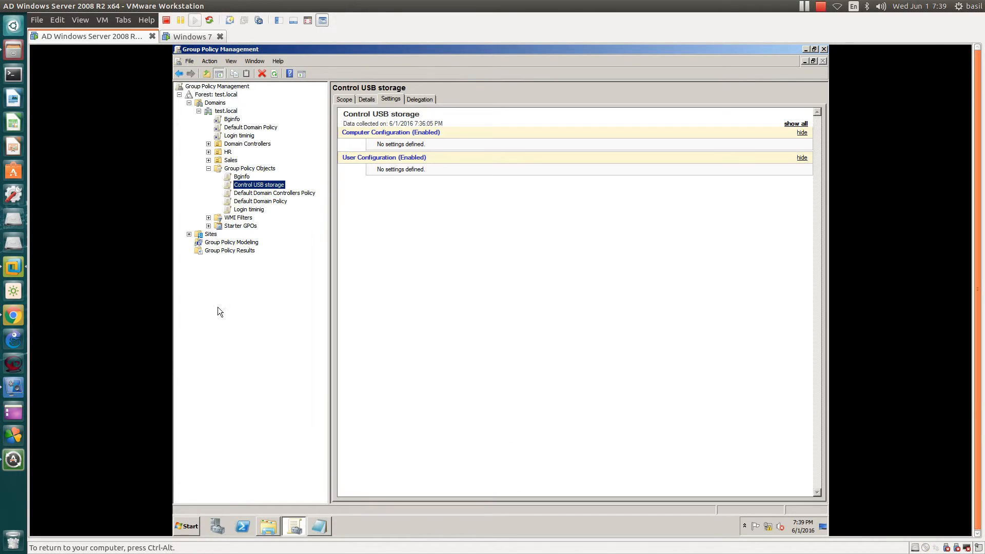
- Expand the Administrative Templates section of the Control USB storage settings report
{"action": "right_click", "coordinate": [259, 186]}
{"action": "left_click", "coordinate": [274, 301]}
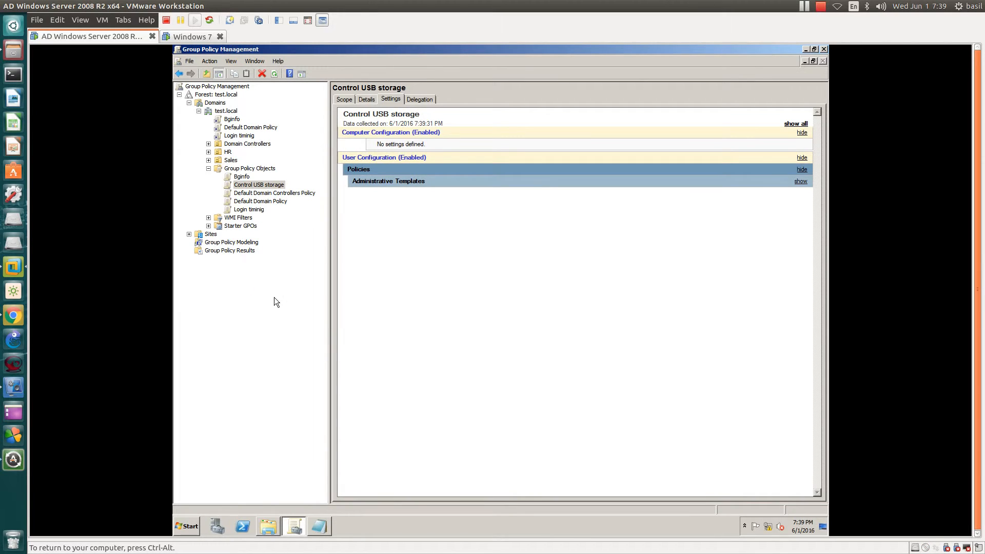
{"action": "left_click", "coordinate": [389, 206]}
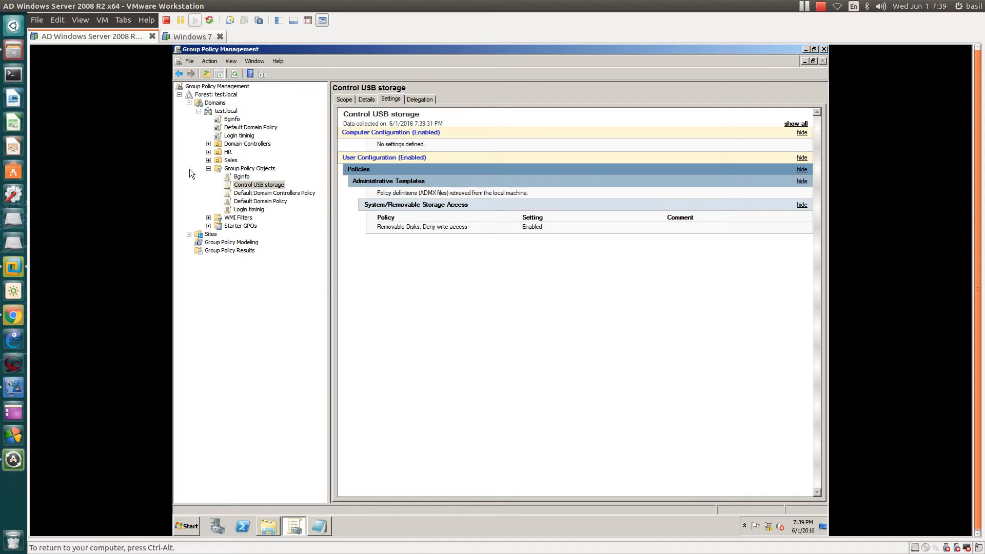
- Link the existing Control USB storage GPO to the test.local domain
{"action": "right_click", "coordinate": [230, 112]}
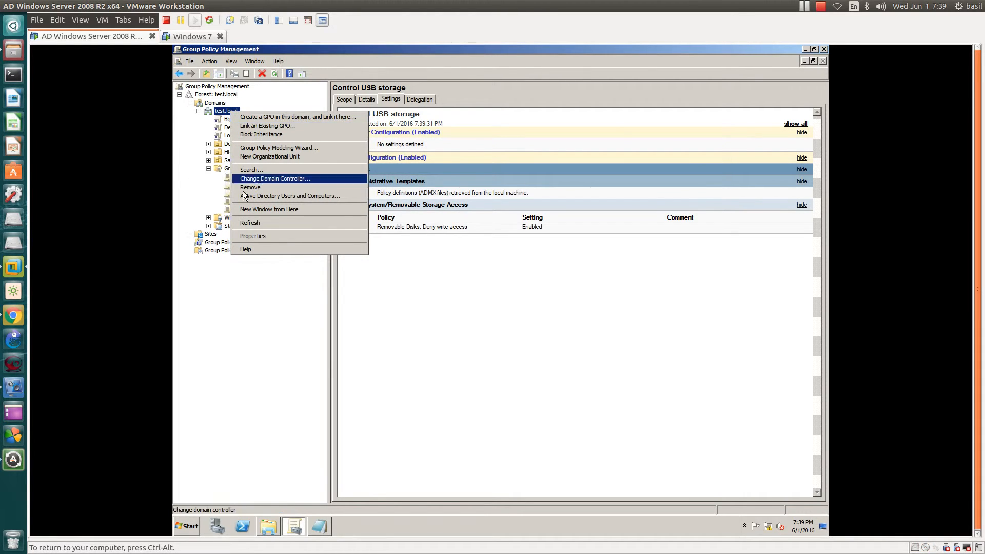
{"action": "left_click", "coordinate": [305, 364]}
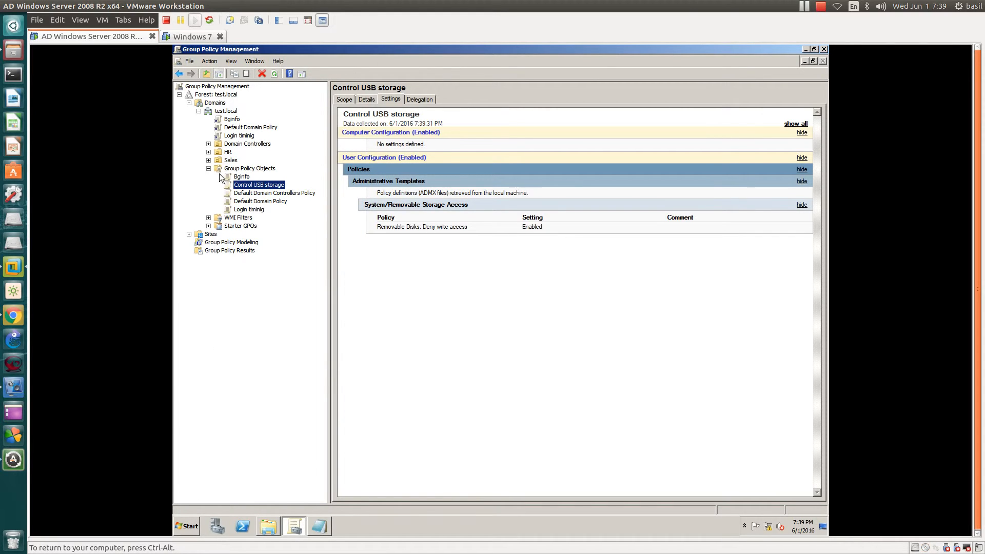
{"action": "left_click", "coordinate": [220, 152]}
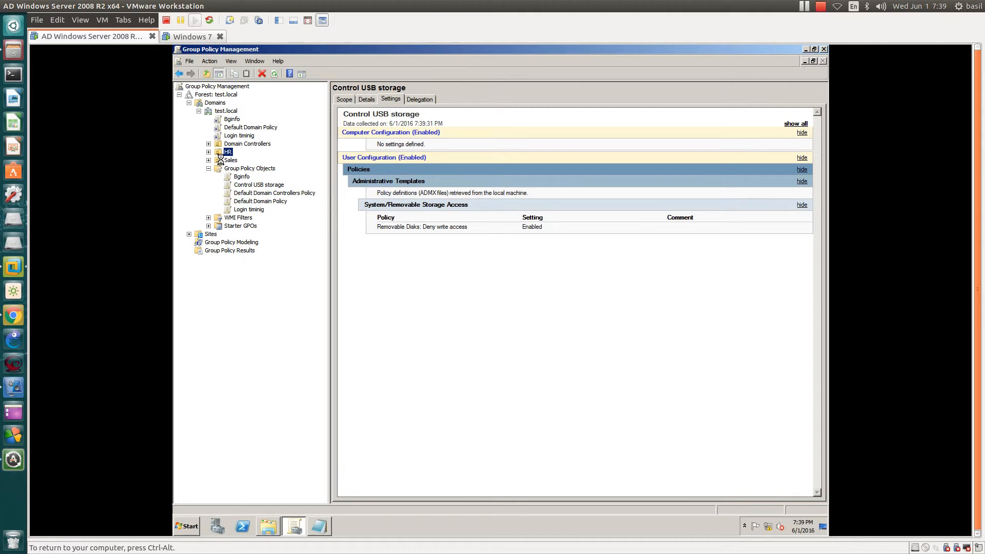
{"action": "right_click", "coordinate": [220, 152]}
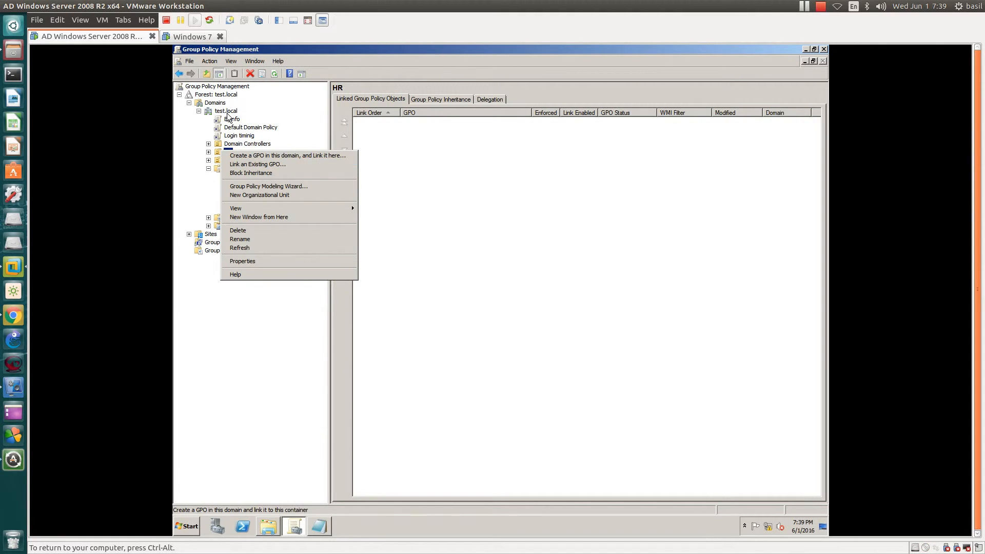
{"action": "right_click", "coordinate": [227, 113]}
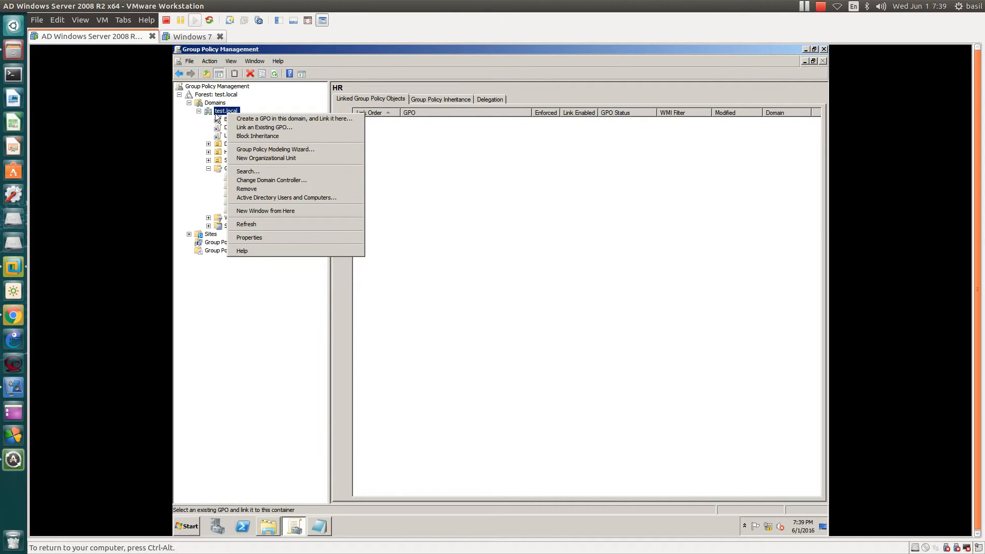
{"action": "left_click", "coordinate": [243, 129]}
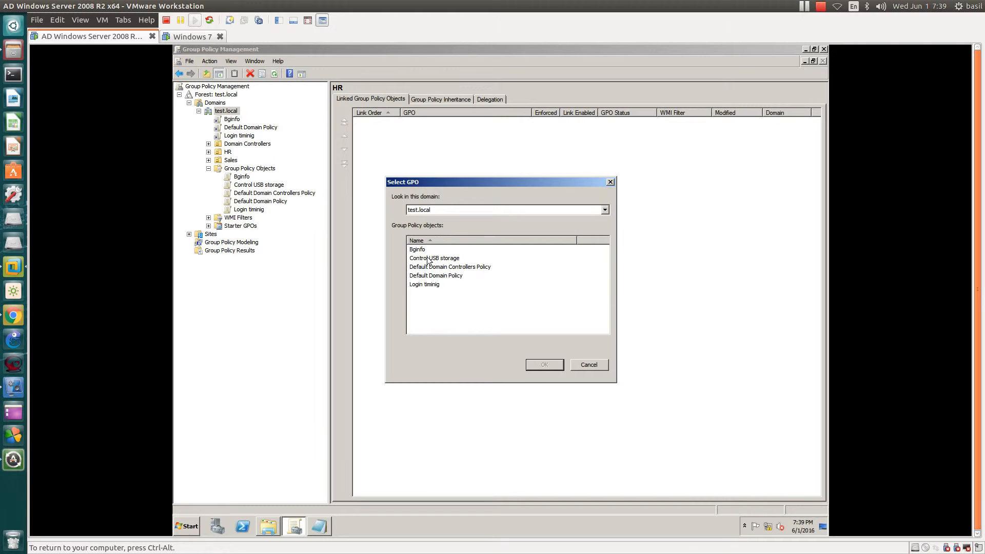
{"action": "double_click", "coordinate": [458, 259]}
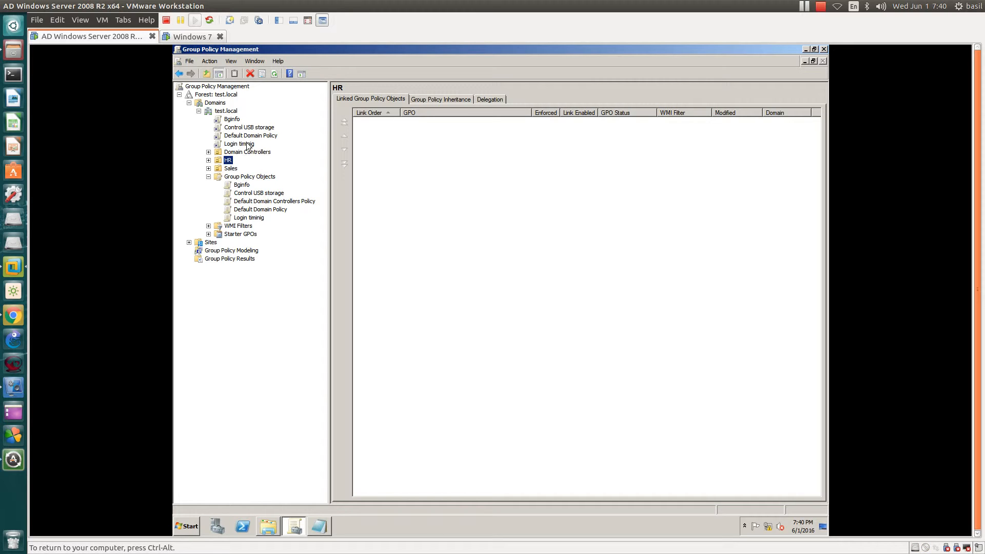
- Select the new Control USB storage link and refresh the test.local domain
{"action": "left_click", "coordinate": [236, 129]}
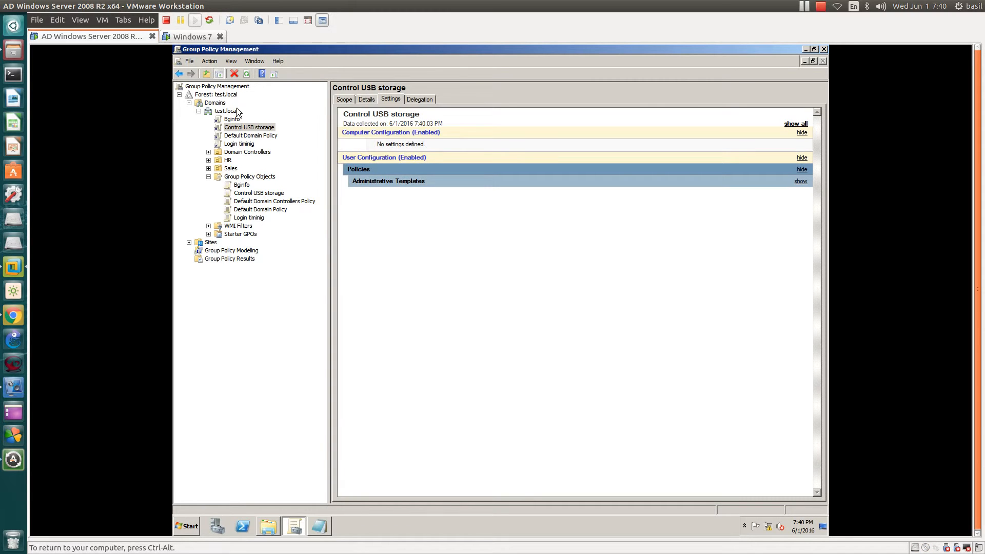
{"action": "right_click", "coordinate": [236, 109]}
{"action": "left_click", "coordinate": [254, 222]}
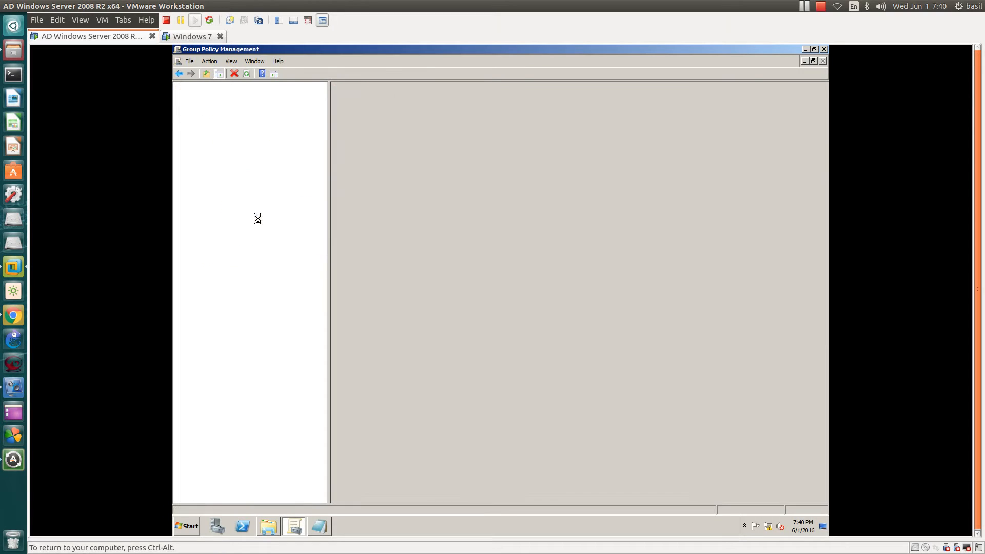
- Switch to the Windows 7 virtual machine and open a command prompt with cmd
{"action": "left_click", "coordinate": [191, 36]}
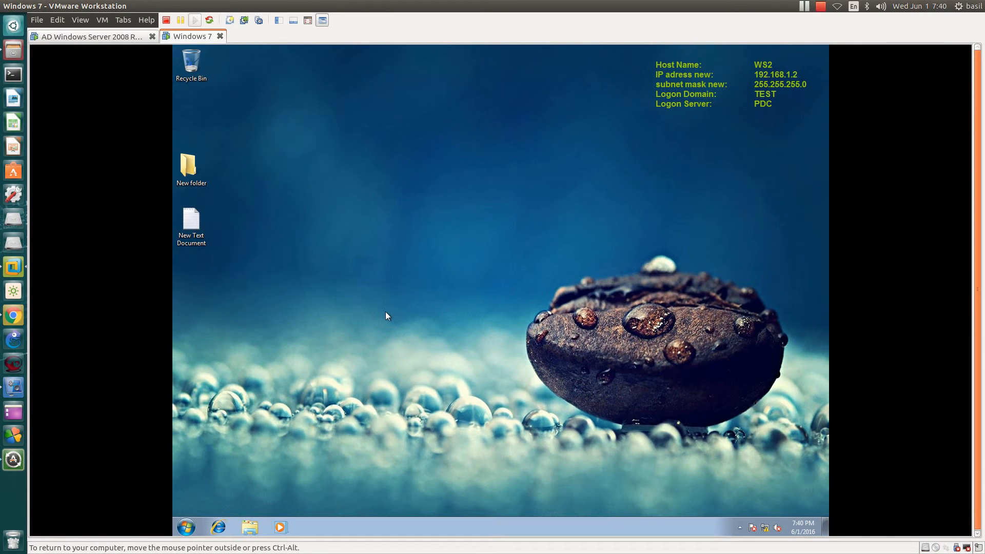
{"action": "left_click", "coordinate": [184, 532]}
{"action": "type", "text": "cmd"}
{"action": "key", "text": "Return"}
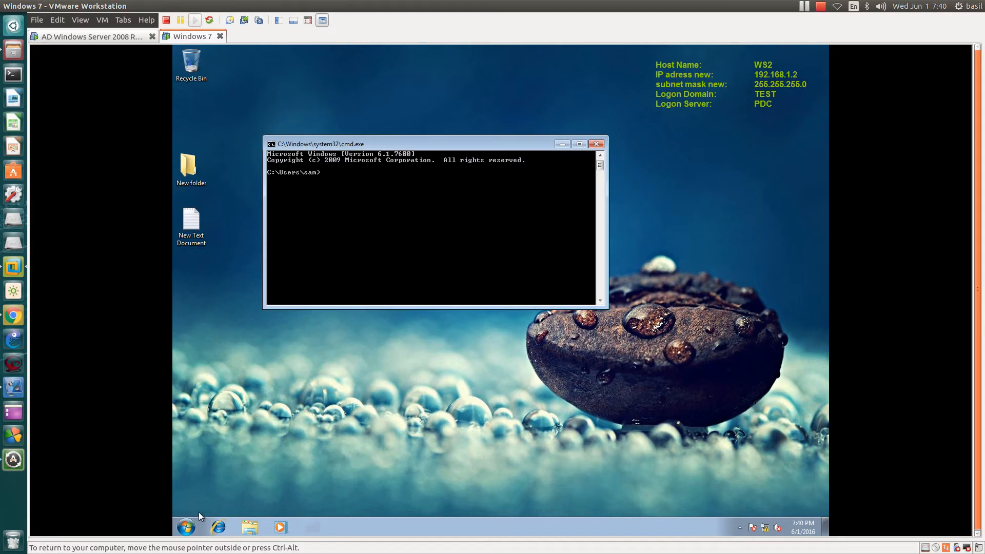
- Try to force a Group Policy update with the command gpudpate /force
{"action": "type", "text": "gpudp"}
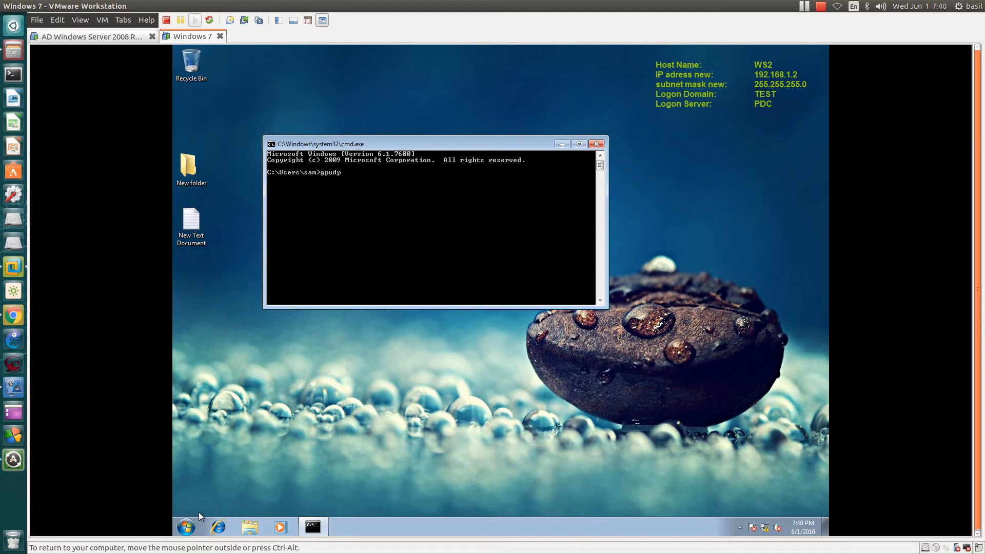
{"action": "type", "text": "ate /force"}
{"action": "key", "text": "Return"}
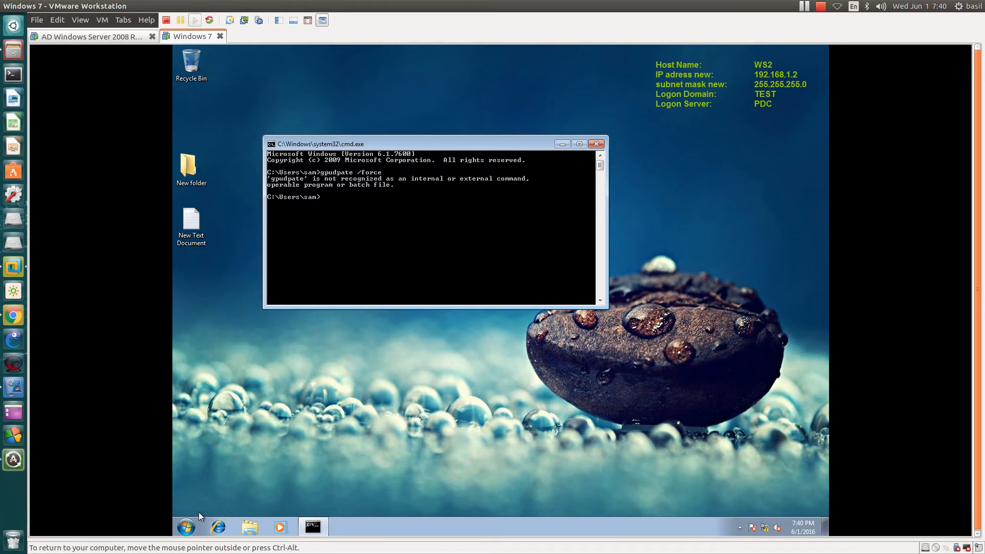
- Run gpupdate /force in the command prompt to apply the new policy on the client
{"action": "type", "text": "gpup"}
{"action": "type", "text": "date"}
{"action": "key", "text": "BackSpace"}
{"action": "type", "text": "te /force"}
{"action": "key", "text": "Return"}
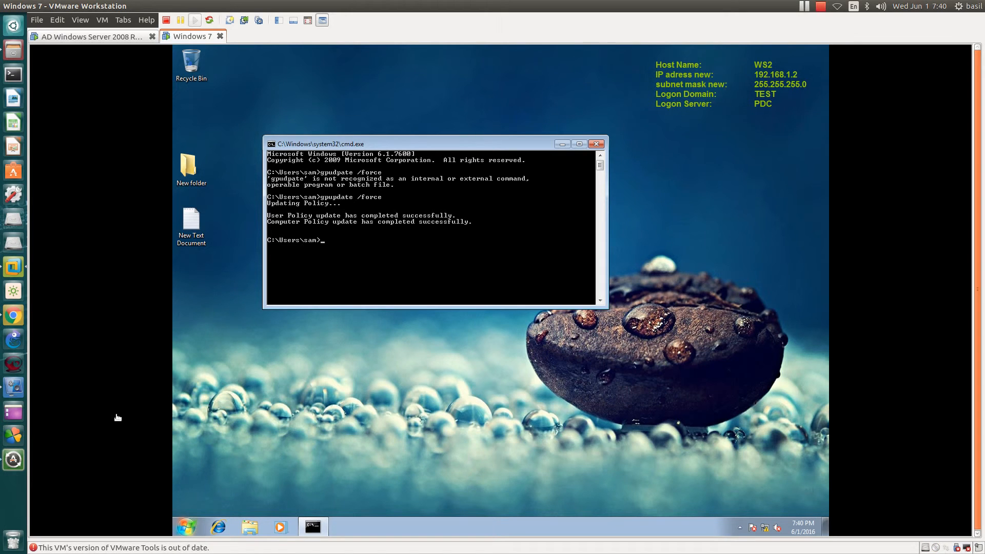
{"action": "left_click_drag", "start_coordinate": [626, 60], "coordinate": [822, 156]}
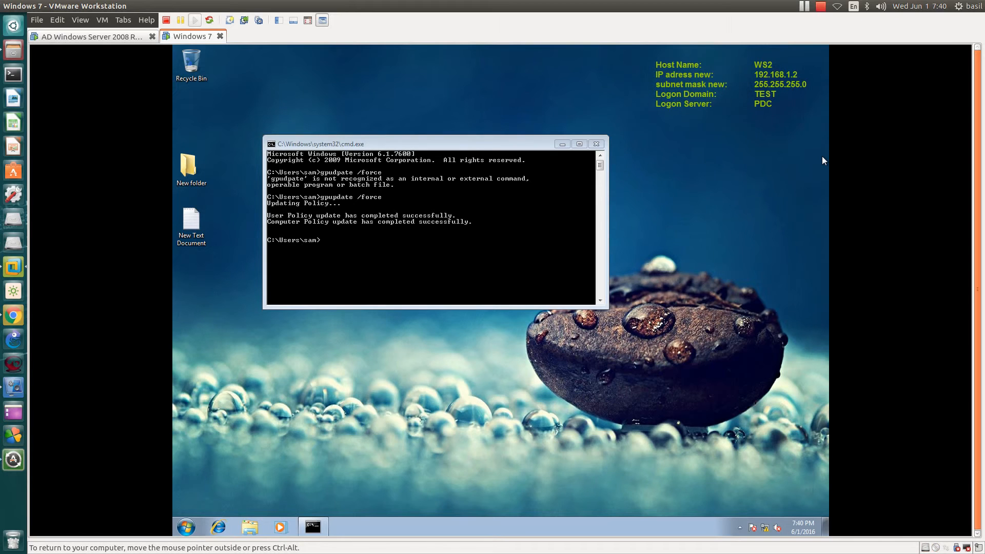
{"action": "left_click", "coordinate": [406, 211]}
{"action": "right_click", "coordinate": [306, 125]}
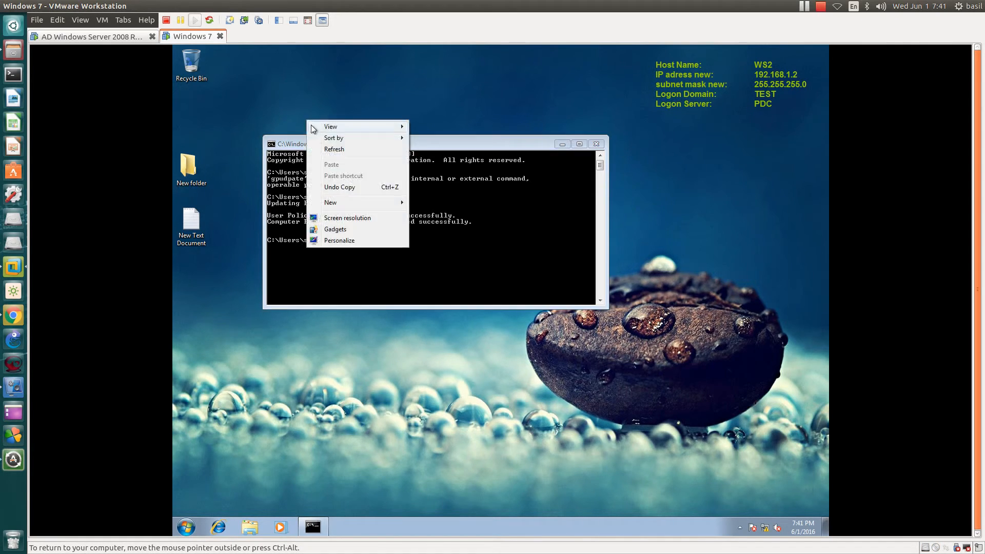
{"action": "left_click", "coordinate": [329, 150]}
{"action": "left_click", "coordinate": [294, 215]}
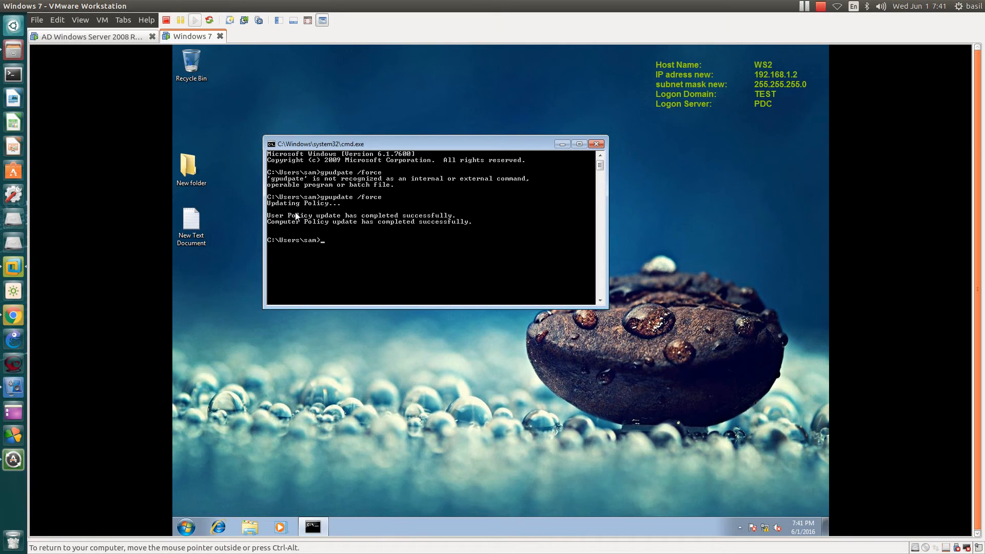
- Open Computer, dismiss the AutoPlay window, and open the UUI (E:) removable drive
{"action": "left_click", "coordinate": [187, 530]}
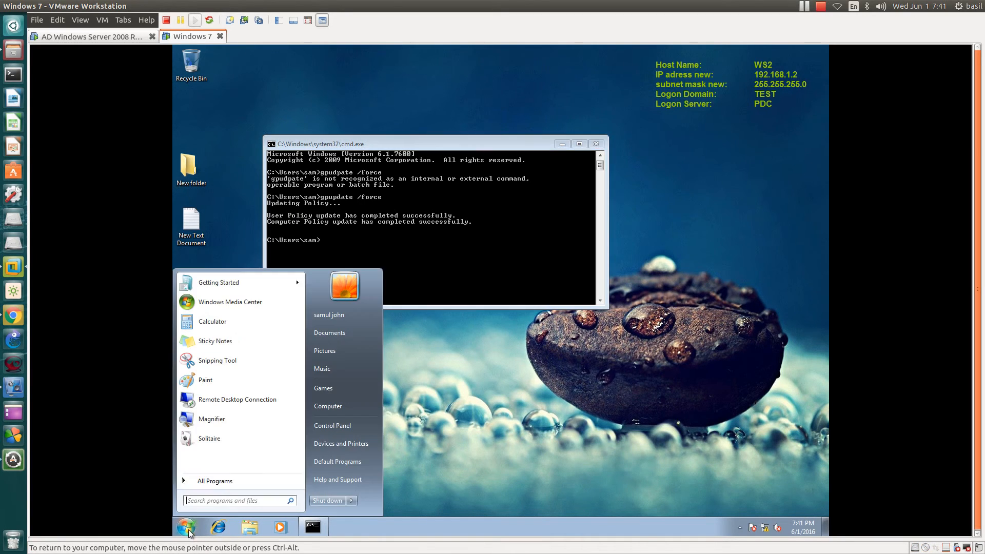
{"action": "left_click", "coordinate": [343, 408]}
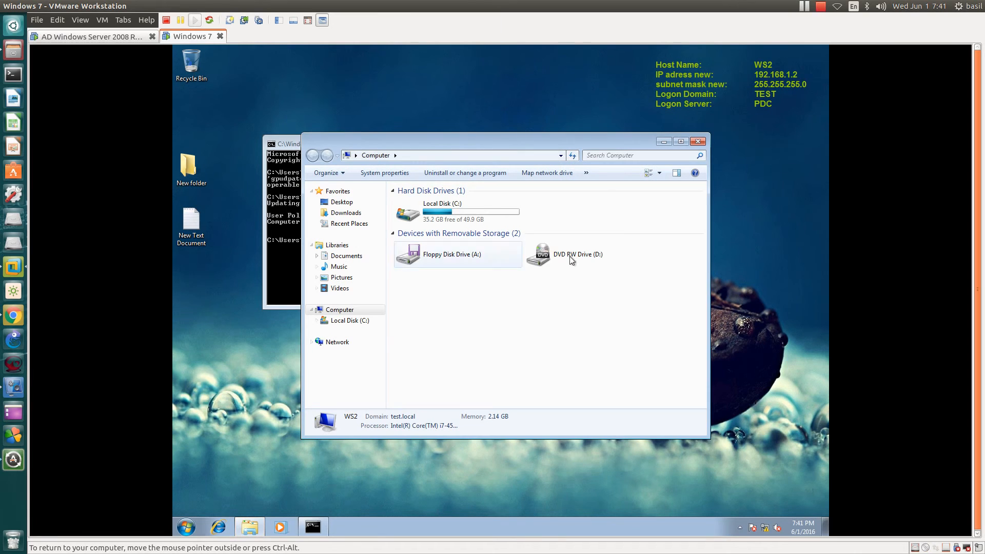
{"action": "left_click", "coordinate": [597, 207]}
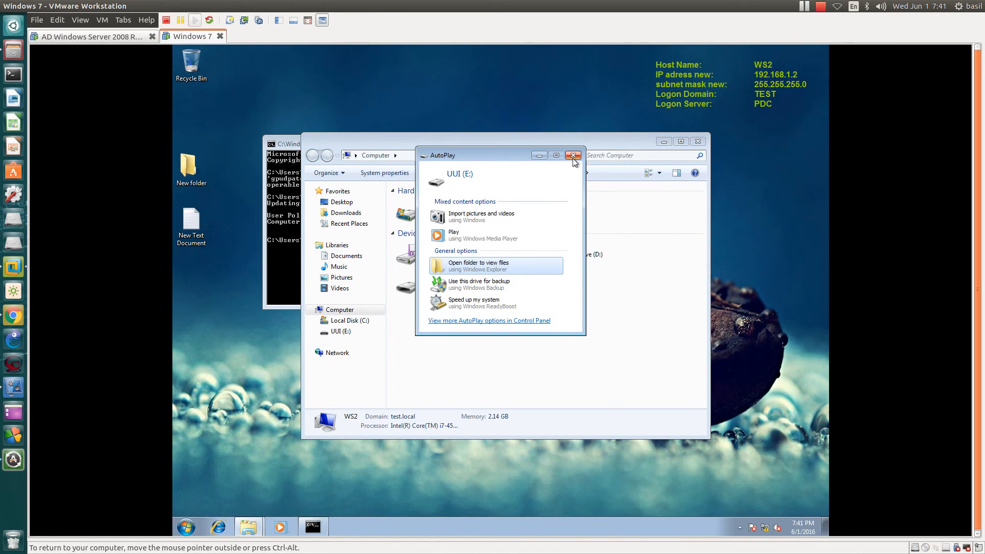
{"action": "left_click", "coordinate": [573, 156]}
{"action": "double_click", "coordinate": [445, 288]}
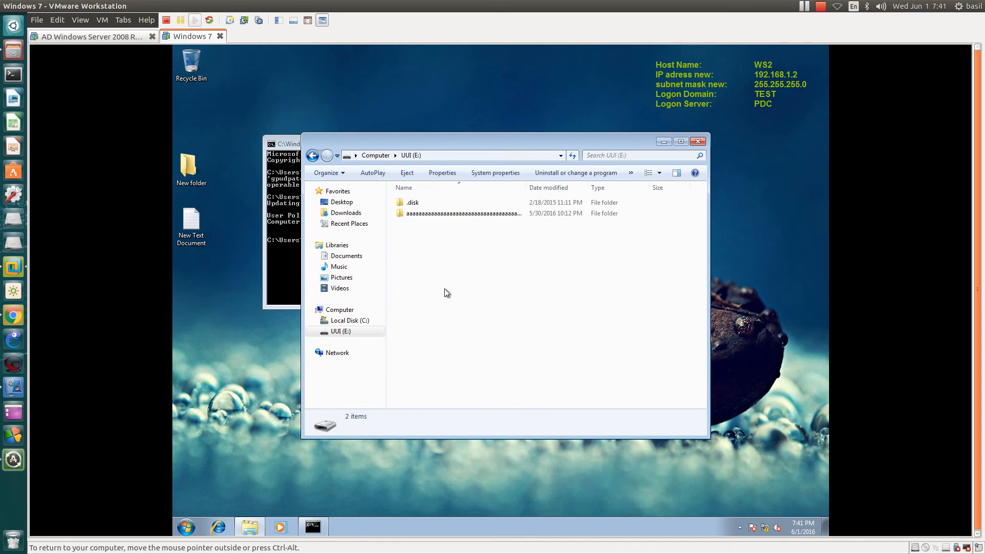
- Try copying the desktop's New folder onto the UUI (E:) drive, then cancel the copy
{"action": "left_click", "coordinate": [405, 202]}
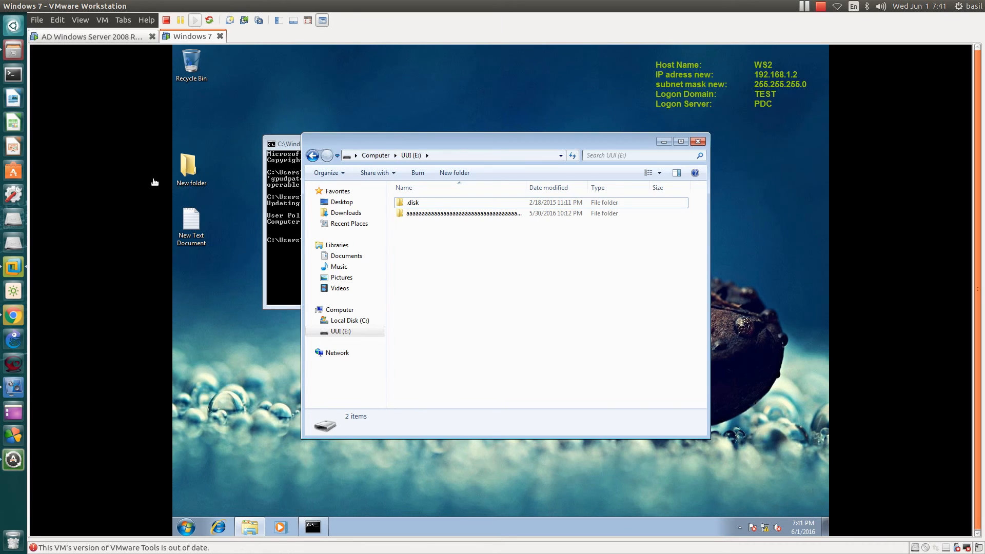
{"action": "left_click_drag", "start_coordinate": [212, 139], "coordinate": [521, 328]}
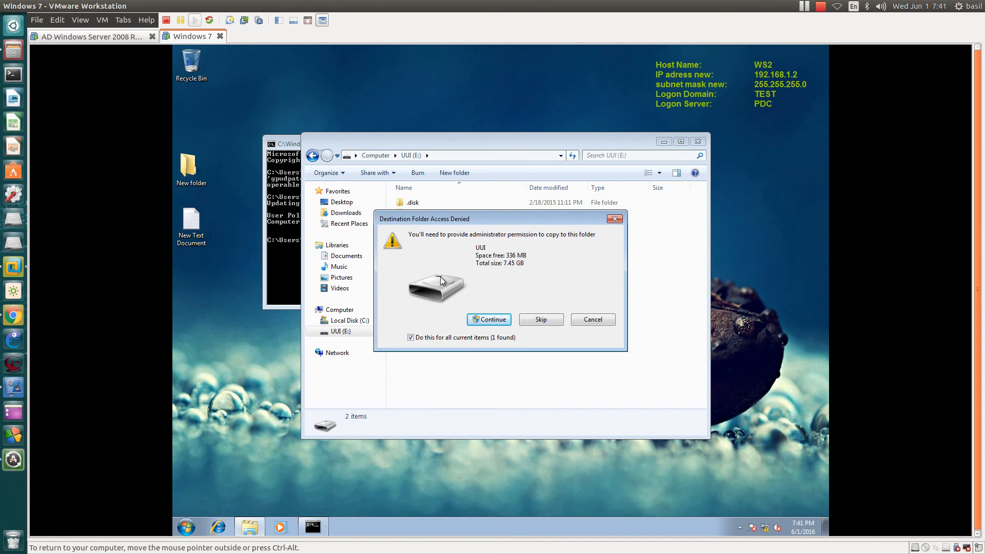
{"action": "left_click", "coordinate": [588, 320]}
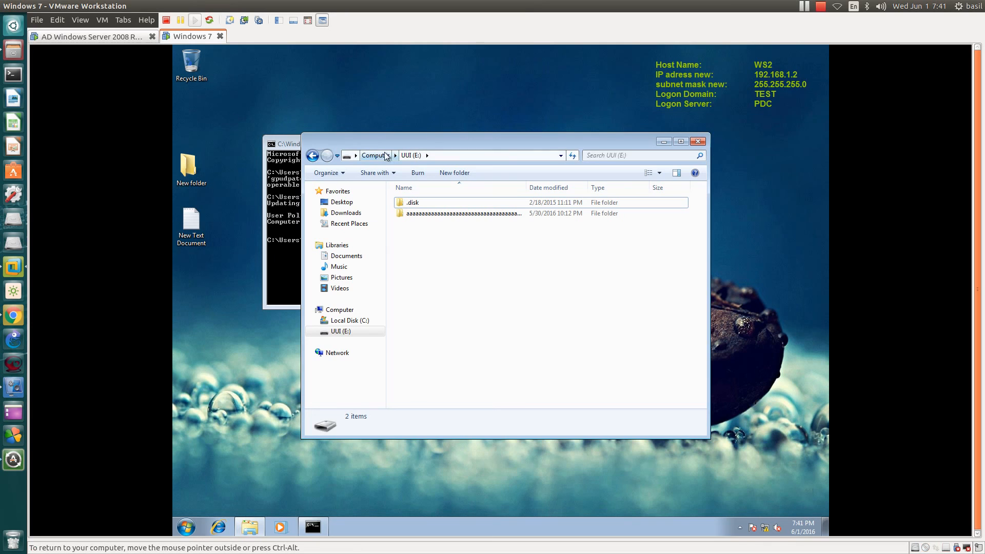